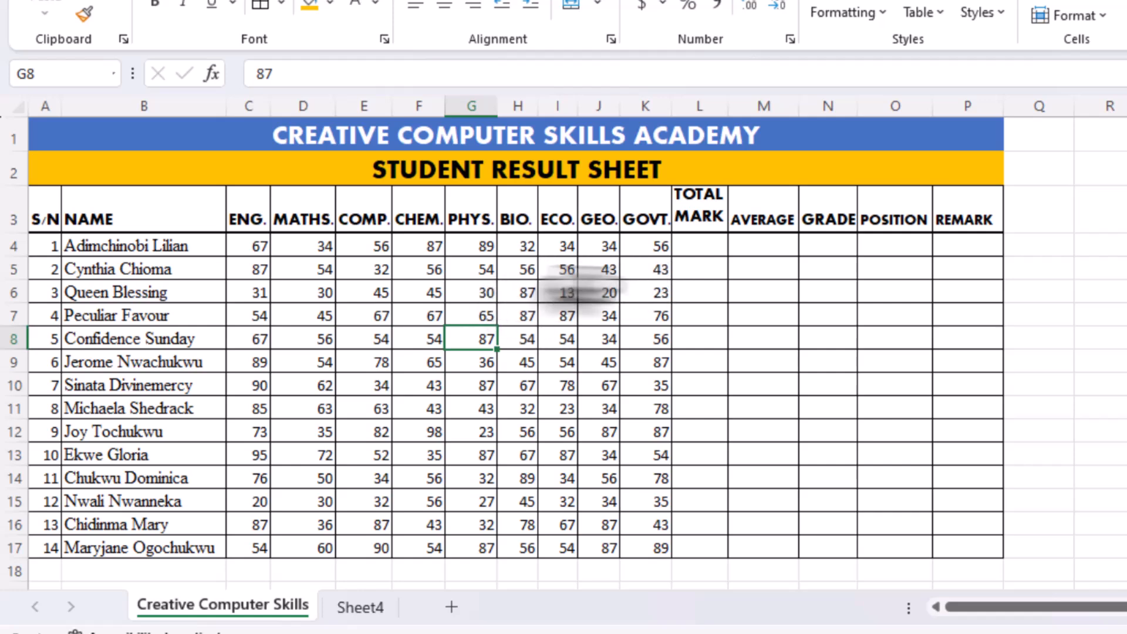
Examine the subject column headings in row 3, from ENG. through GOVT.
{"action": "left_click", "coordinate": [251, 217]}
{"action": "left_click", "coordinate": [295, 217]}
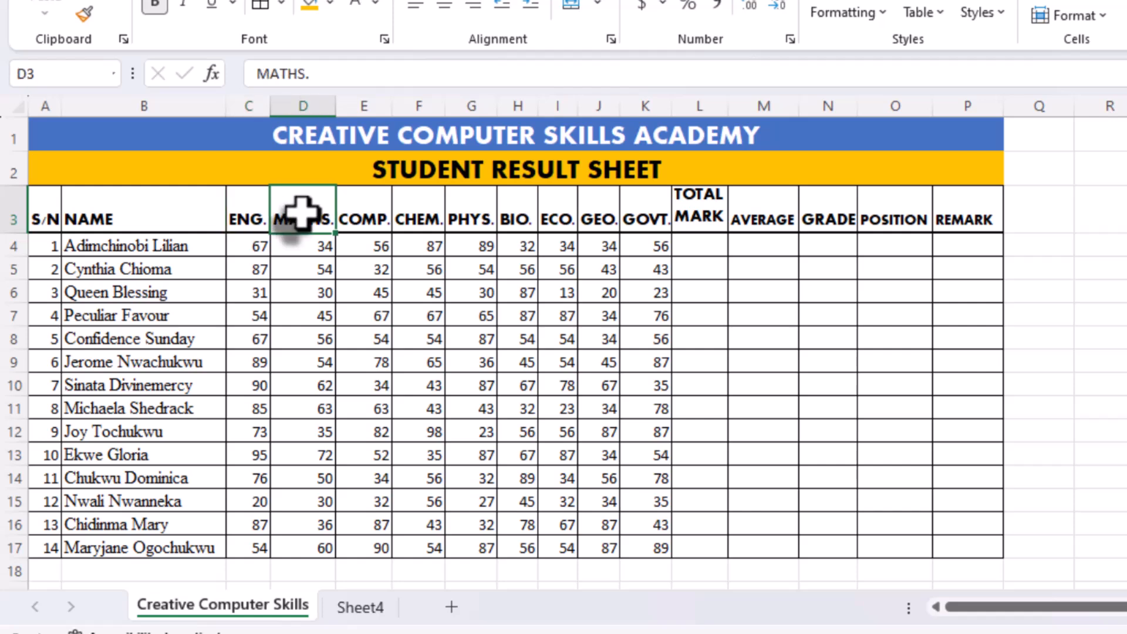
{"action": "left_click", "coordinate": [369, 217]}
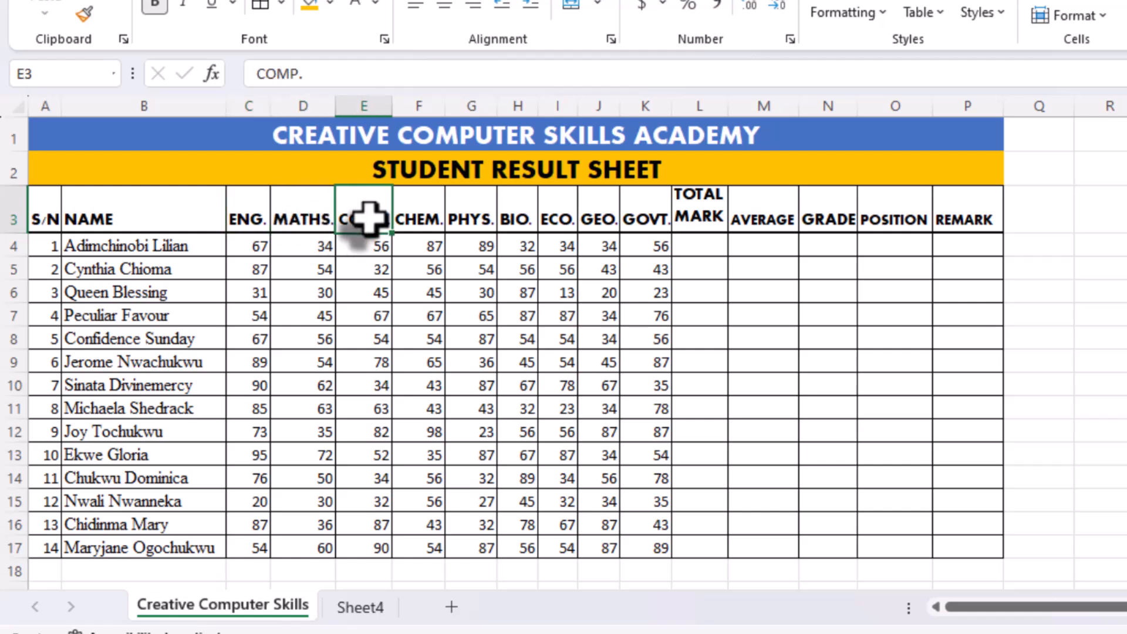
{"action": "left_click", "coordinate": [432, 219]}
{"action": "left_click", "coordinate": [474, 220]}
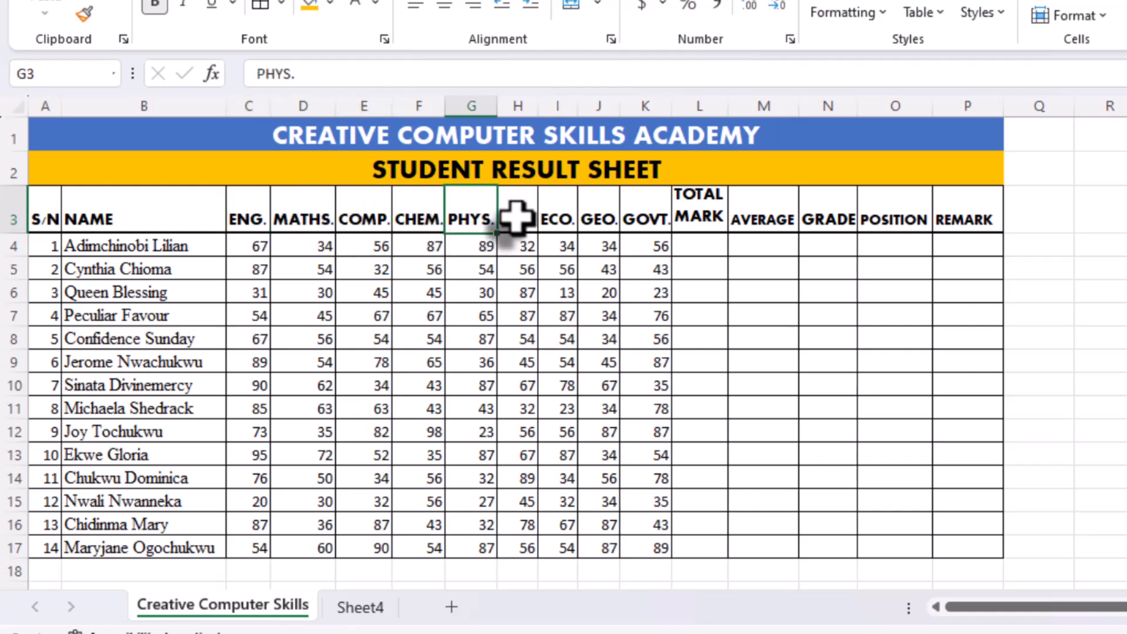
{"action": "left_click", "coordinate": [517, 220]}
{"action": "left_click", "coordinate": [561, 220]}
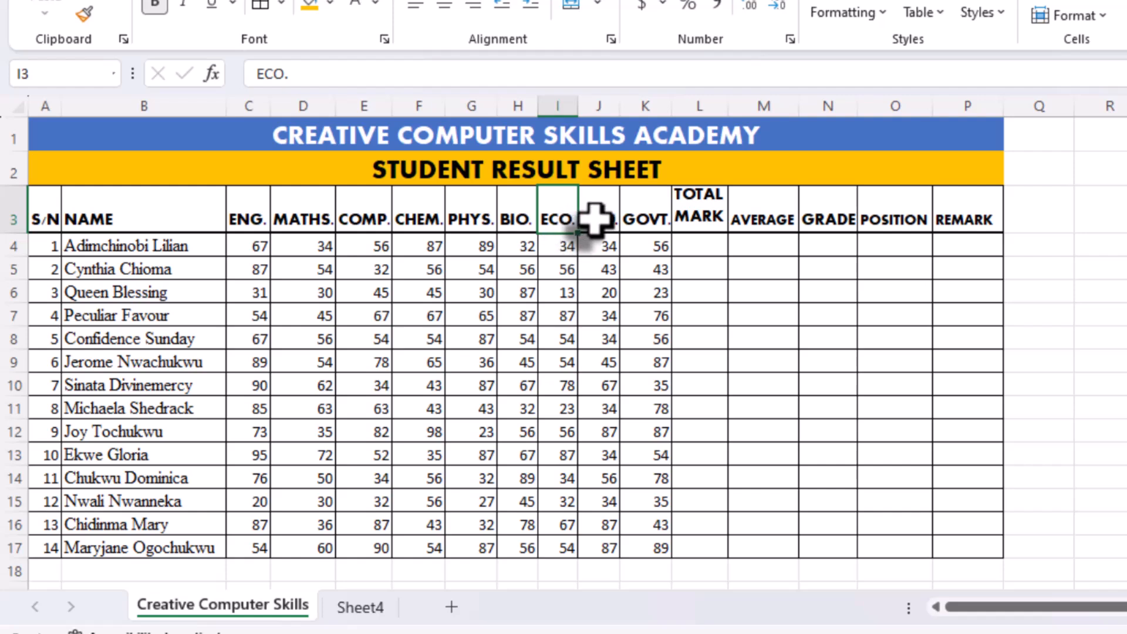
{"action": "left_click", "coordinate": [604, 218]}
{"action": "left_click", "coordinate": [645, 305]}
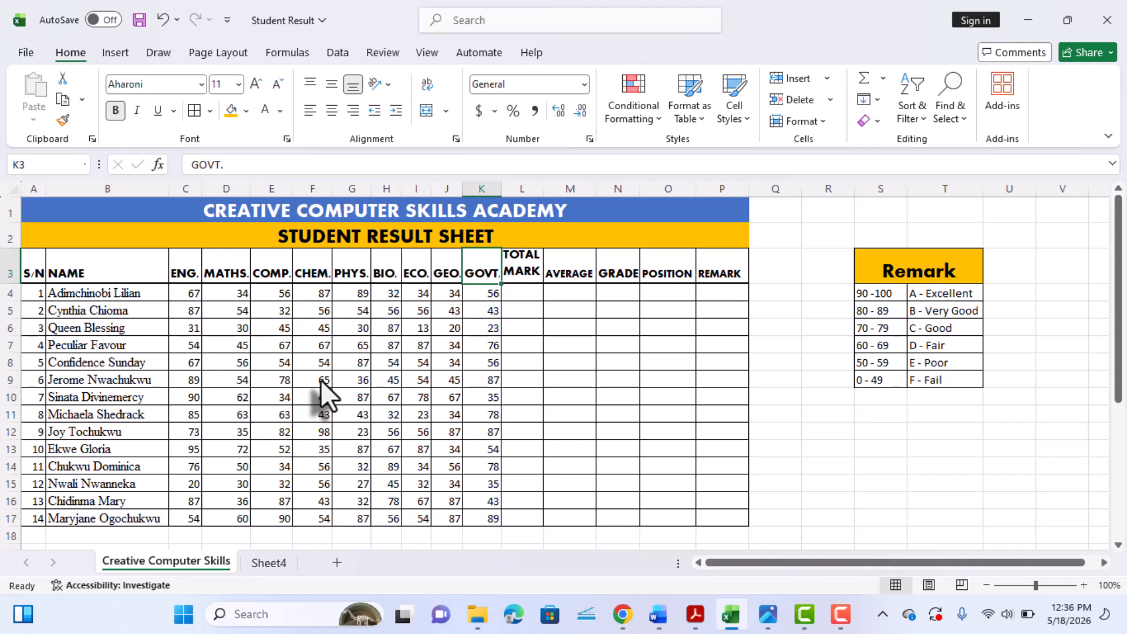
Calculate the first student's total mark in L4 with the formula =SUM(C4:K4).
{"action": "left_click", "coordinate": [522, 294]}
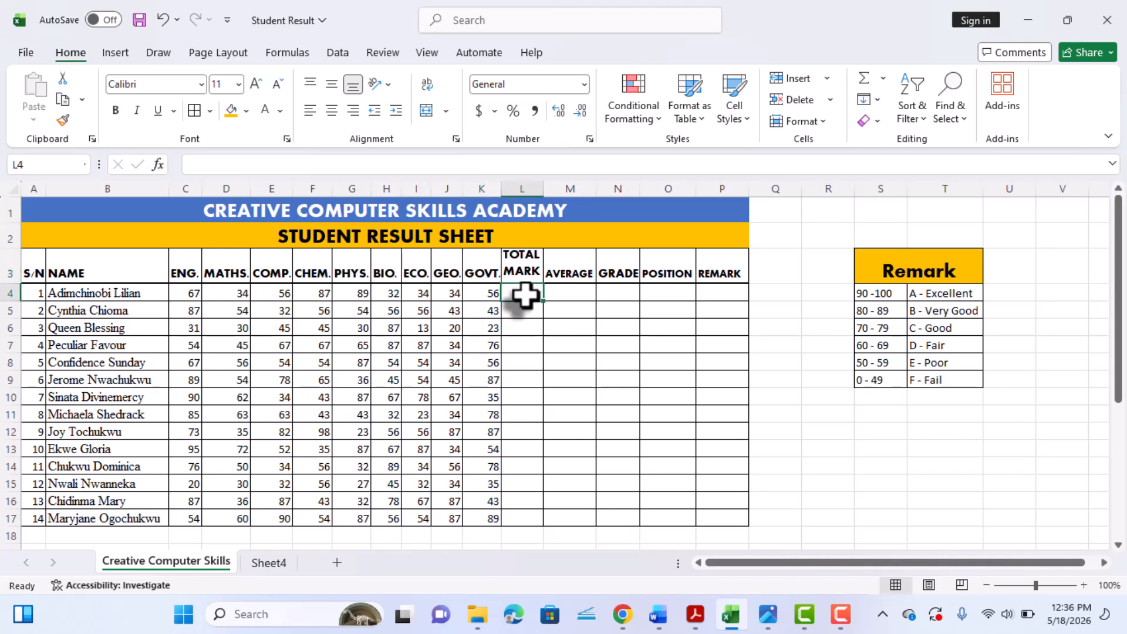
{"action": "type", "text": "=su"}
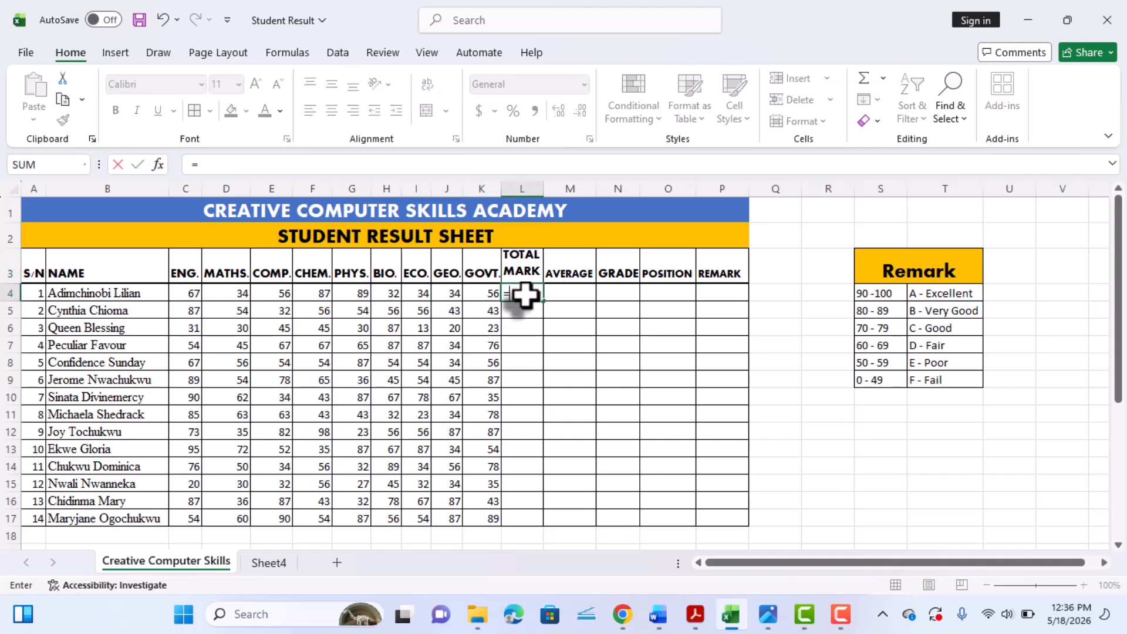
{"action": "key", "text": "BackSpace"}
{"action": "key", "text": "BackSpace"}
{"action": "type", "text": "sum"}
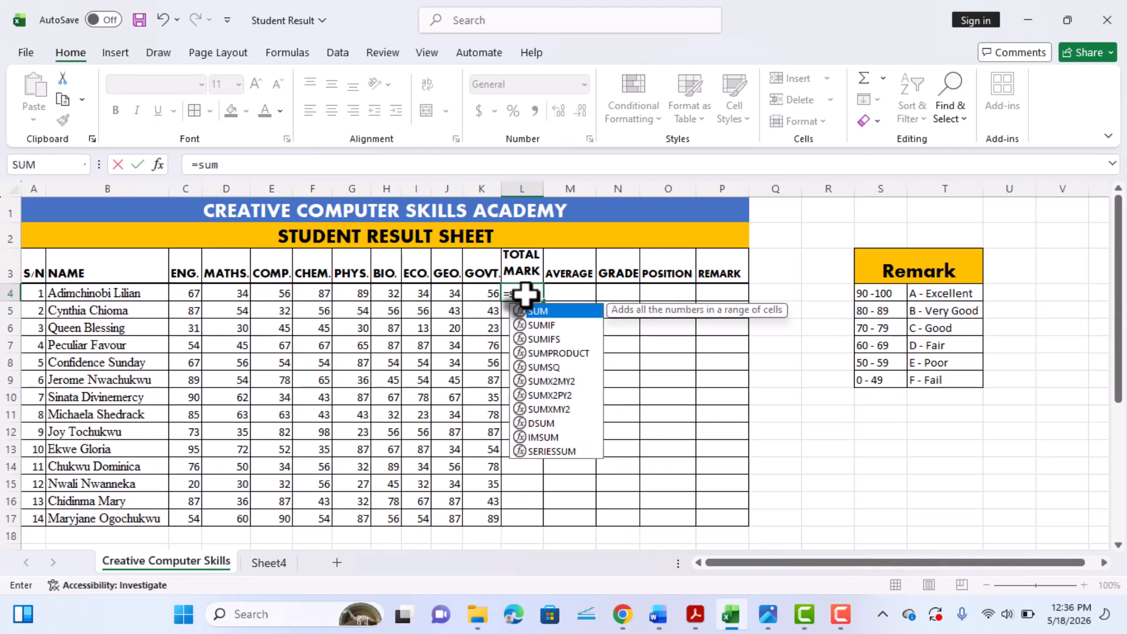
{"action": "type", "text": "("}
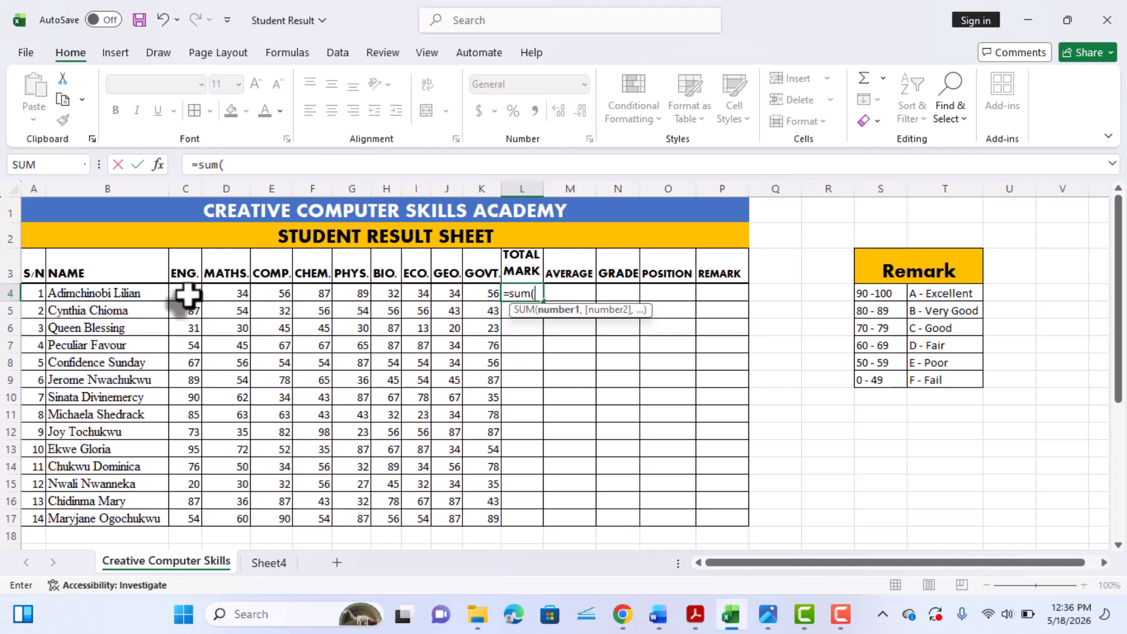
{"action": "left_click_drag", "start_coordinate": [186, 293], "coordinate": [486, 297]}
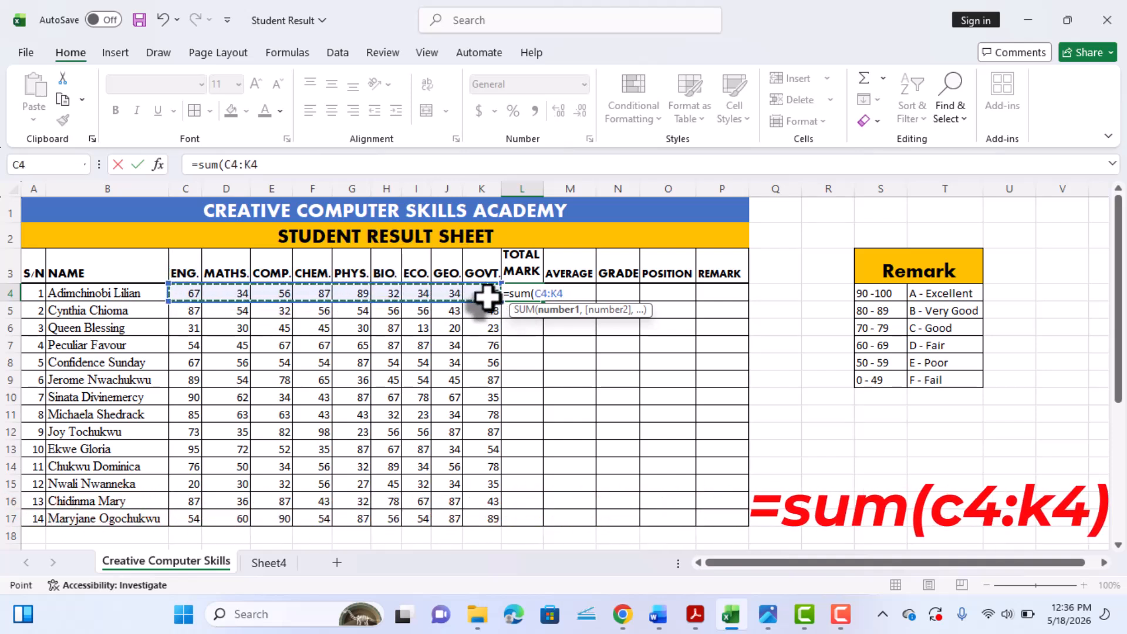
{"action": "type", "text": ")"}
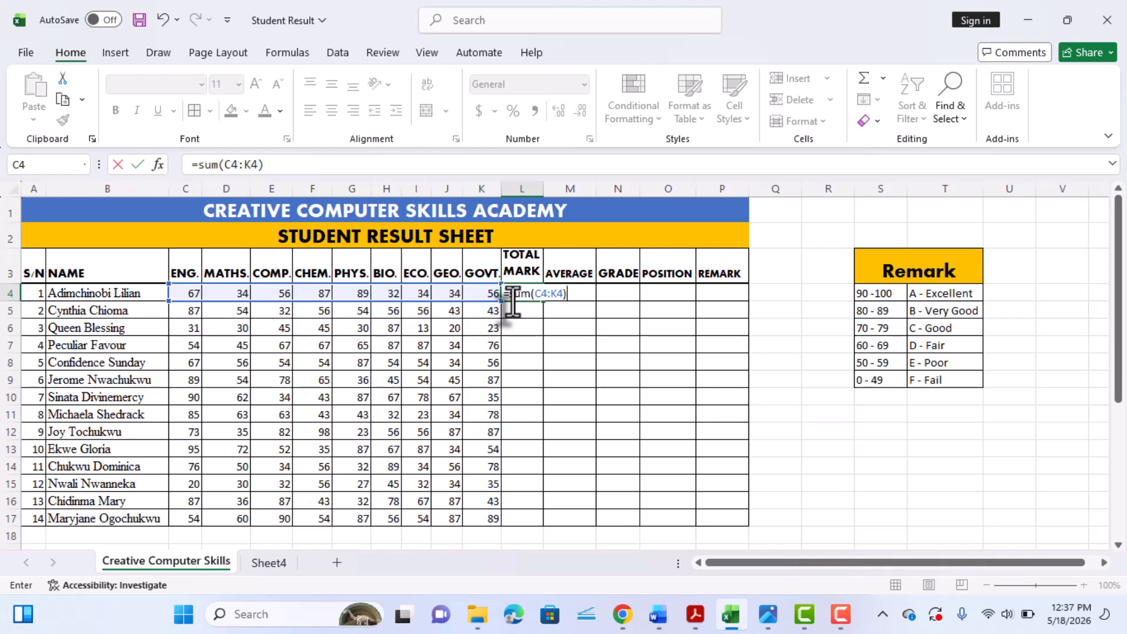
{"action": "key", "text": "Return"}
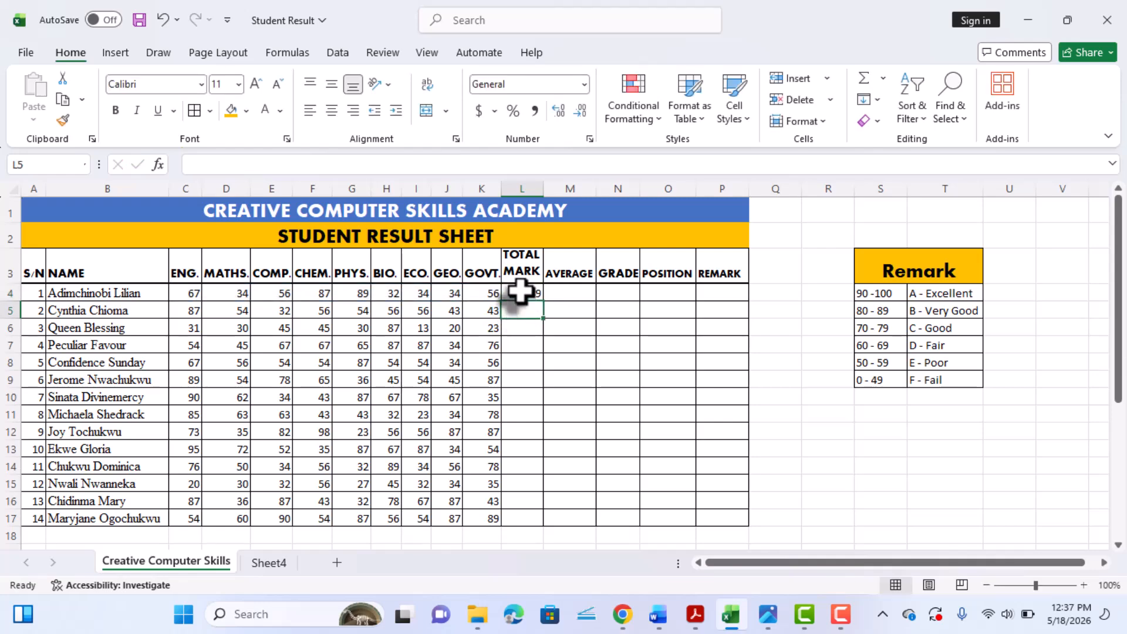
Copy the total mark formula from L4 down through L17 for the remaining students.
{"action": "left_click", "coordinate": [520, 292]}
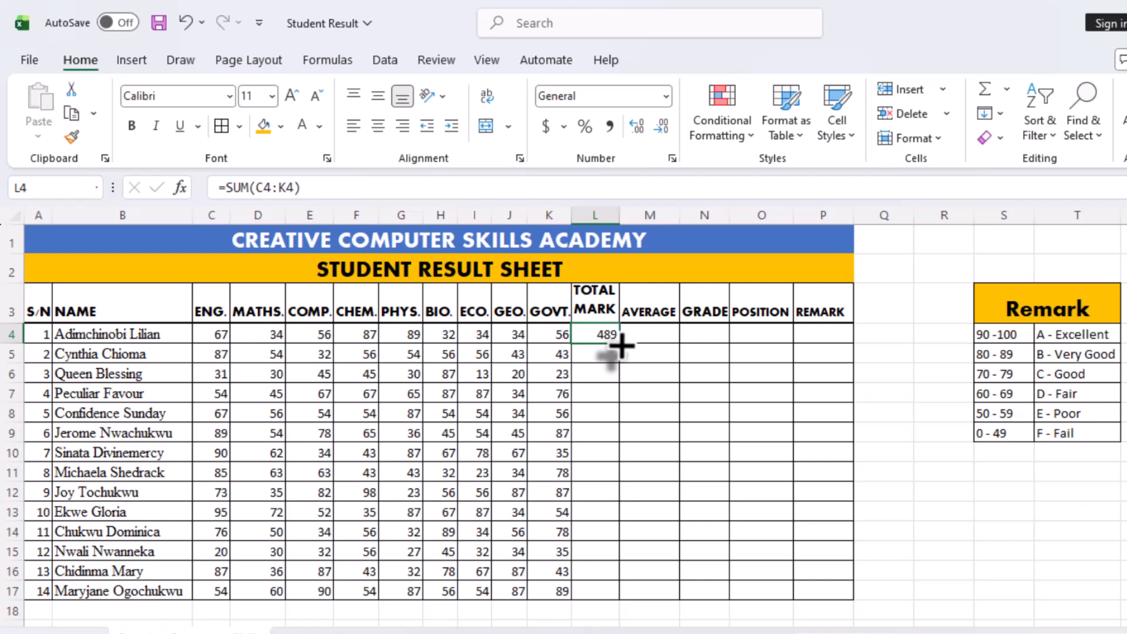
{"action": "left_click_drag", "start_coordinate": [619, 348], "coordinate": [622, 590]}
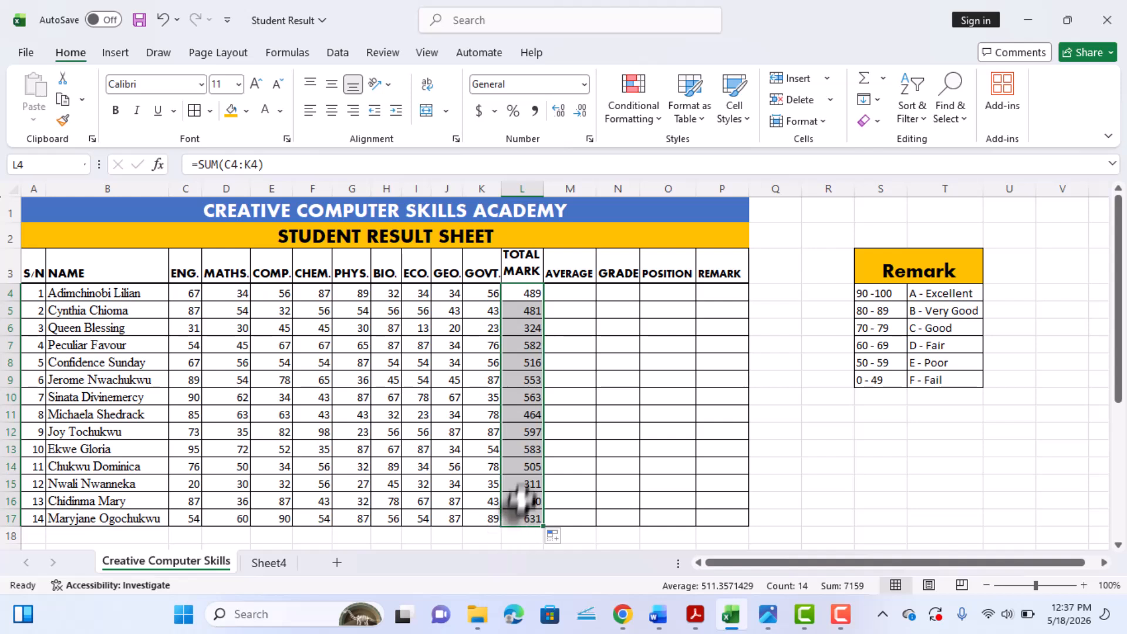
{"action": "left_click", "coordinate": [516, 431]}
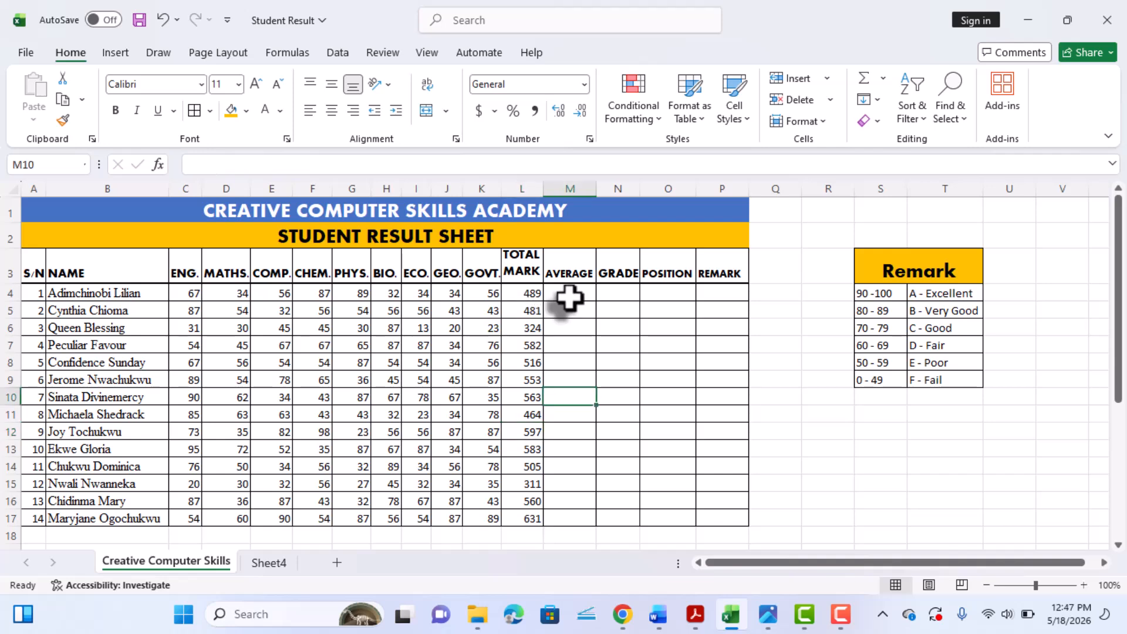
Calculate the first student's average in M4 with the formula =AVERAGE(C4:K4).
{"action": "left_click", "coordinate": [569, 297]}
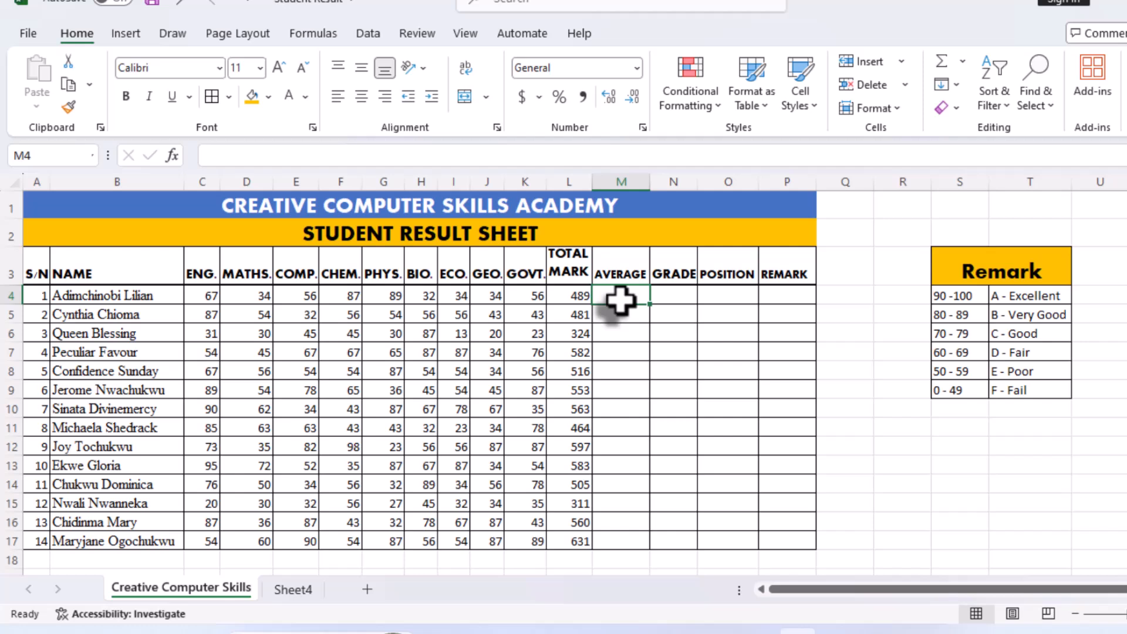
{"action": "type", "text": "="}
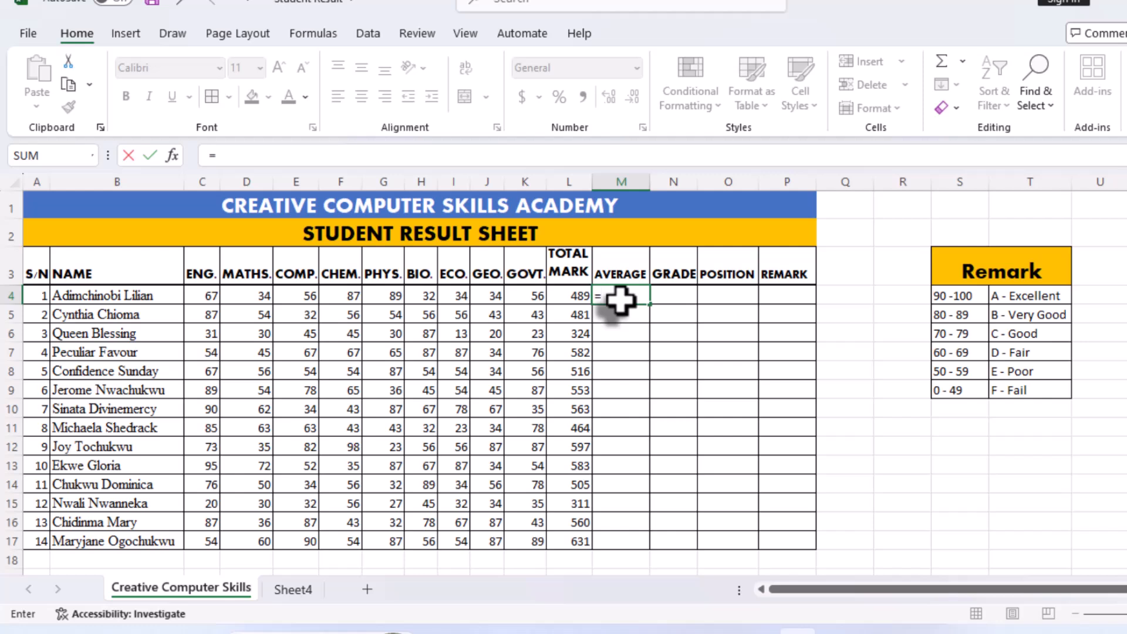
{"action": "type", "text": "average"}
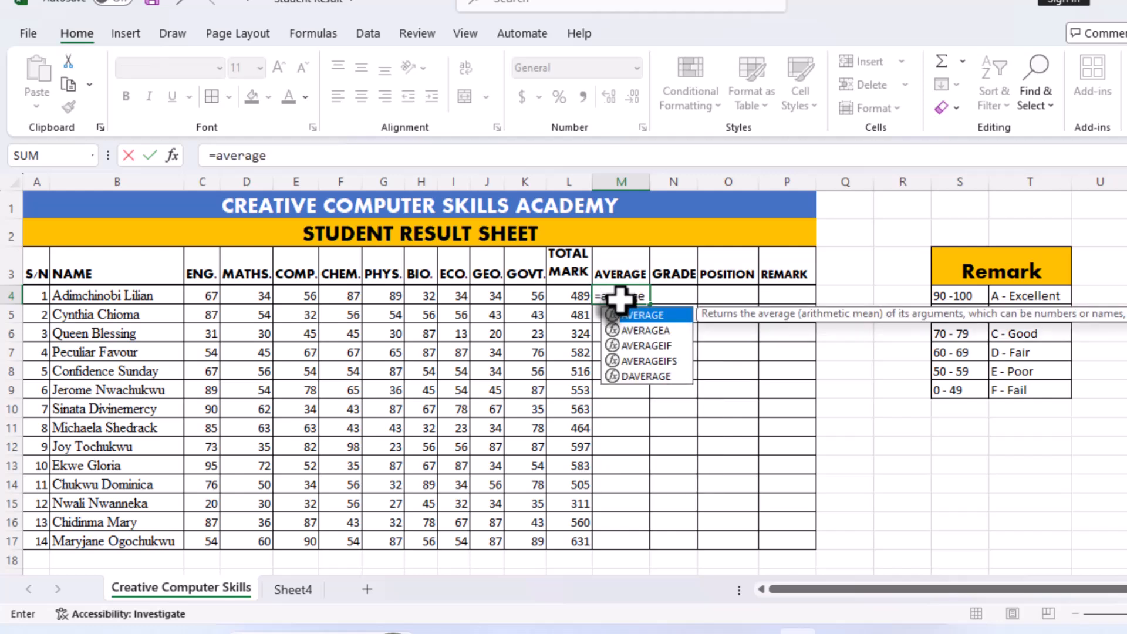
{"action": "type", "text": "("}
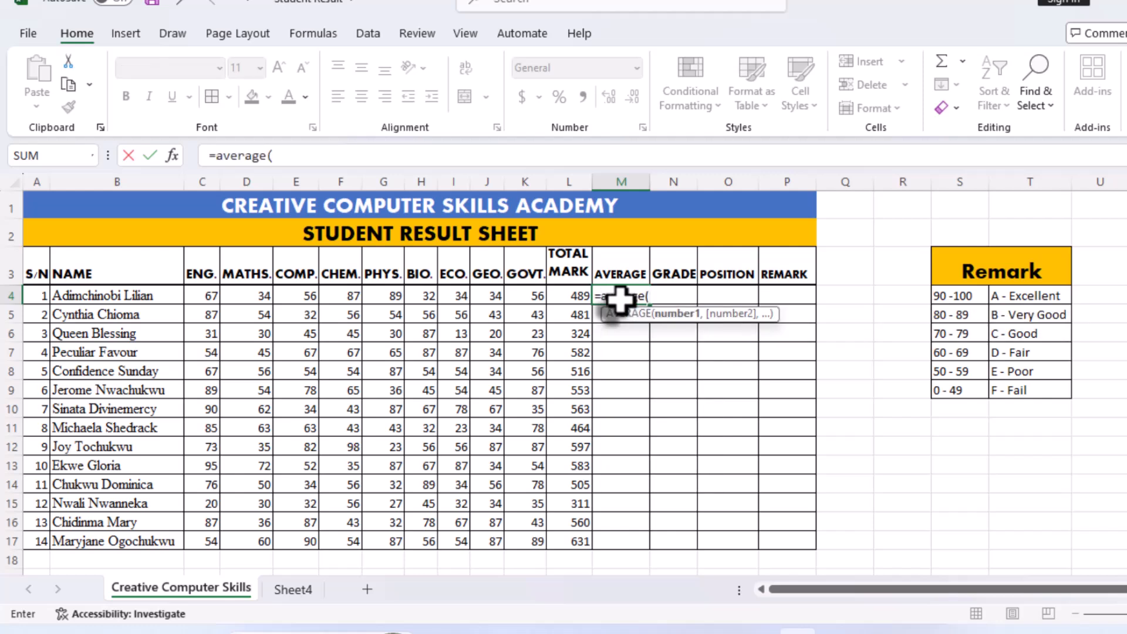
{"action": "left_click_drag", "start_coordinate": [201, 294], "coordinate": [520, 294]}
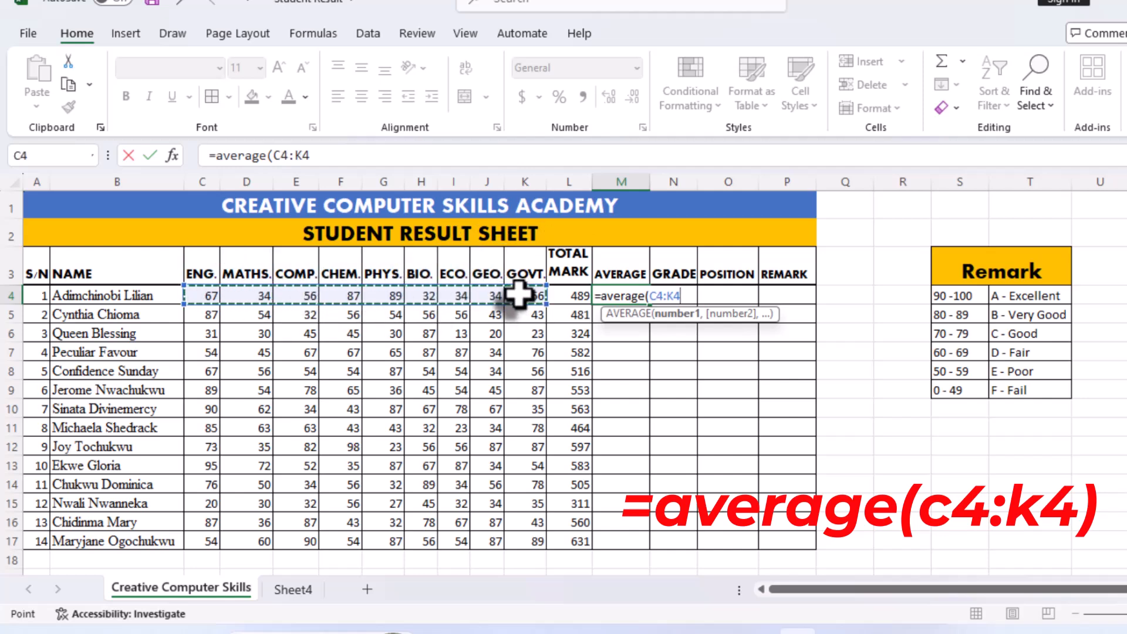
{"action": "type", "text": ")"}
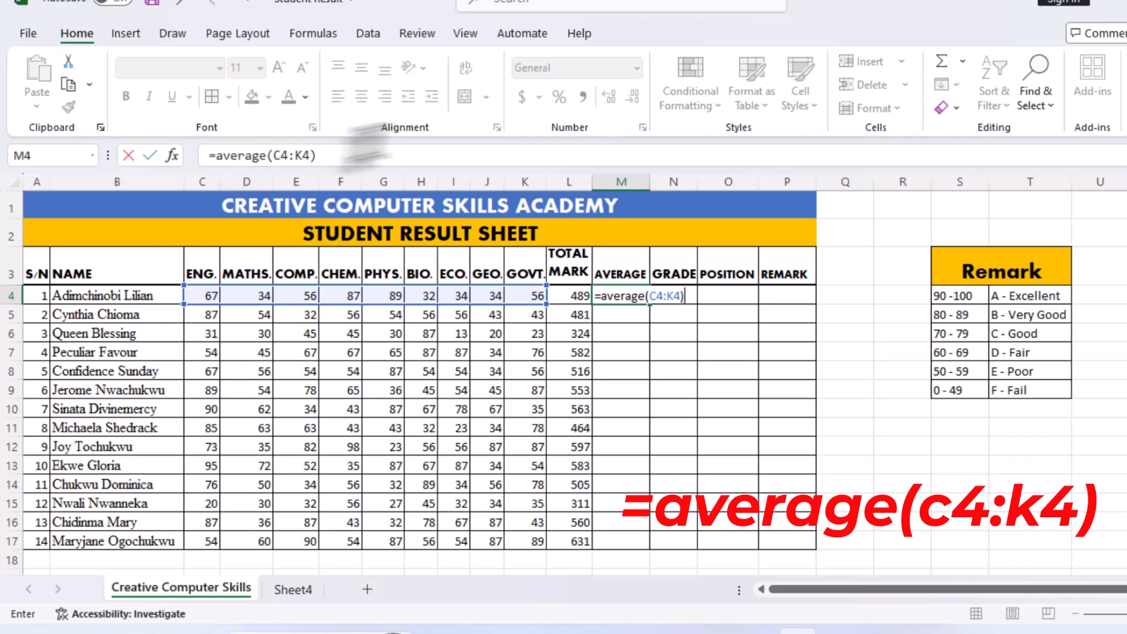
{"action": "key", "text": "Return"}
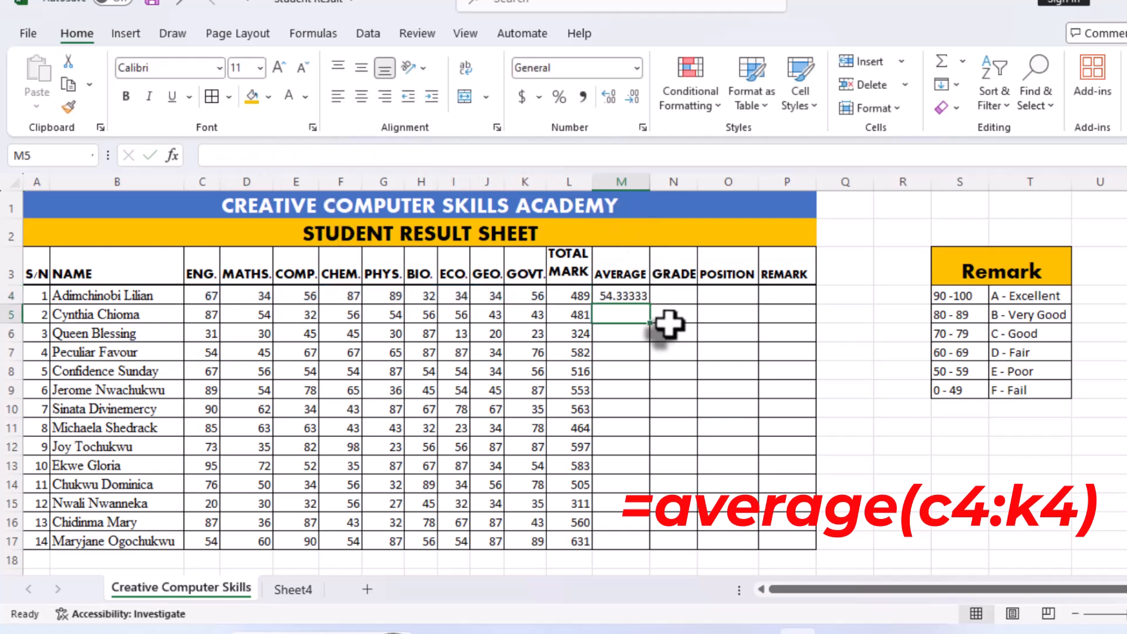
Fill the AVERAGE formula from M4 down through M17, and undo both the fill and the formula entry.
{"action": "left_click", "coordinate": [622, 294]}
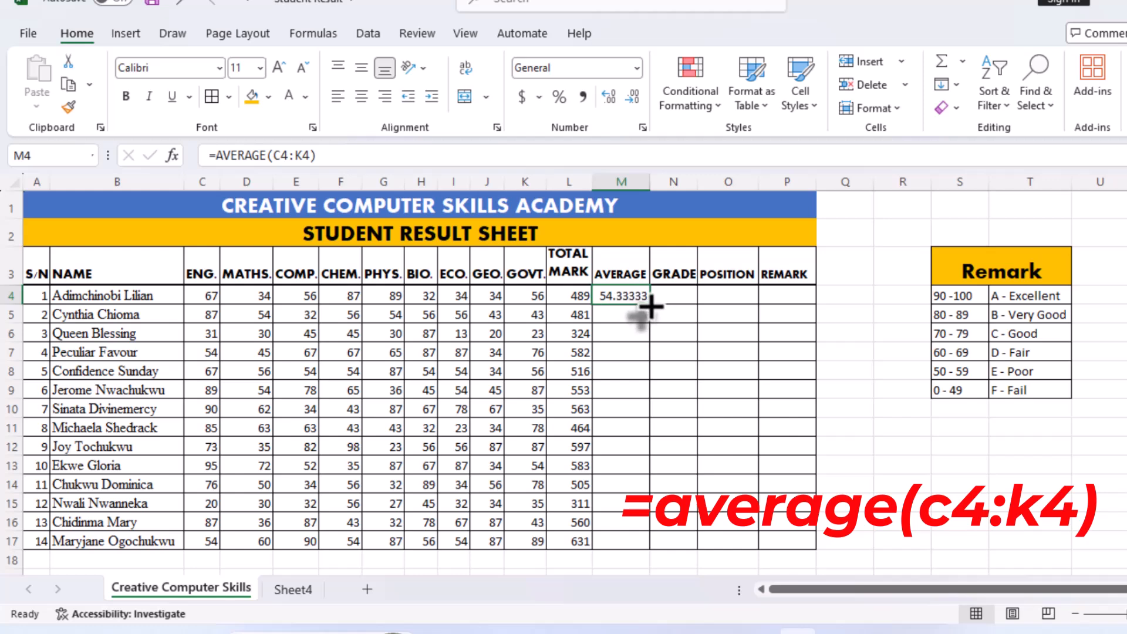
{"action": "double_click", "coordinate": [651, 304]}
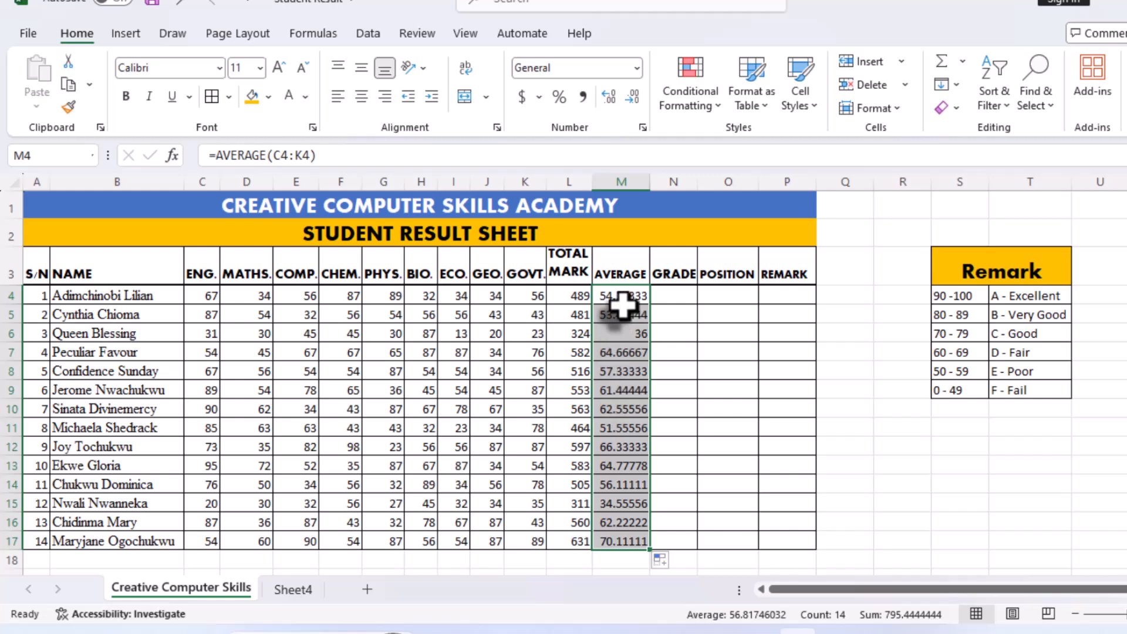
{"action": "key", "text": "ctrl+z"}
{"action": "key", "text": "ctrl+z"}
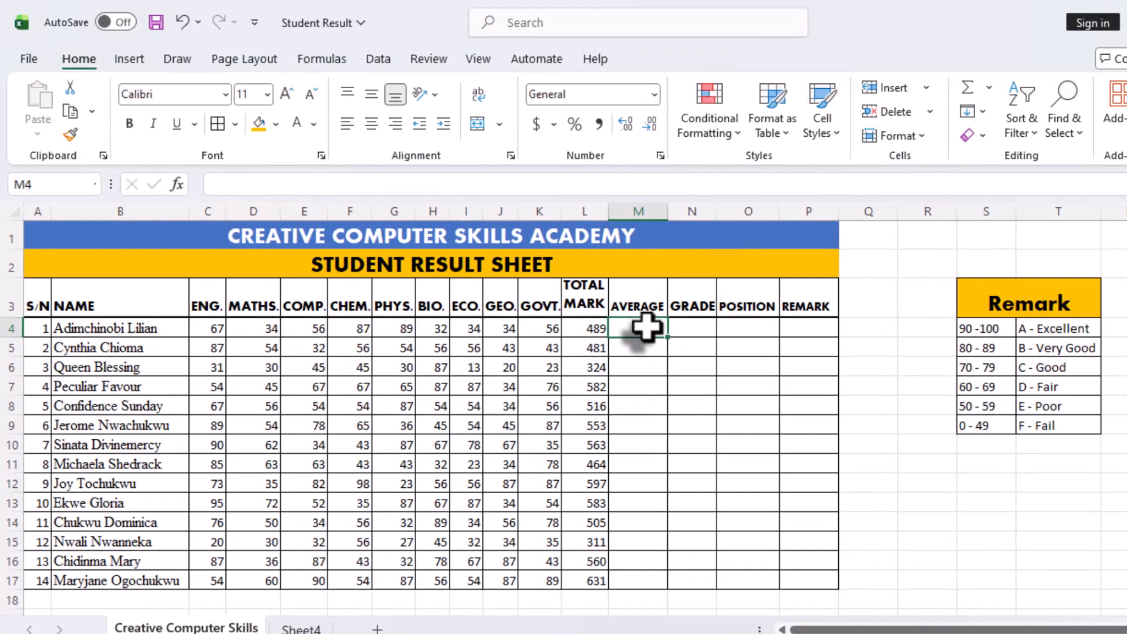
Calculate the averages by entering =L4/9 in M4 and filling the formula down through M17.
{"action": "type", "text": "="}
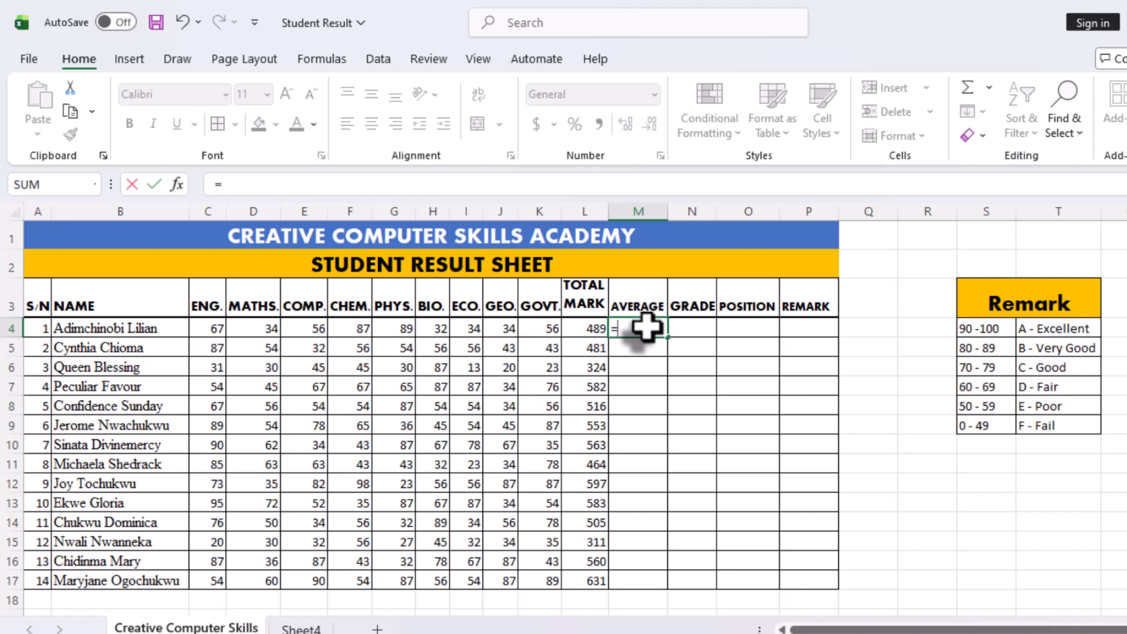
{"action": "left_click", "coordinate": [589, 331]}
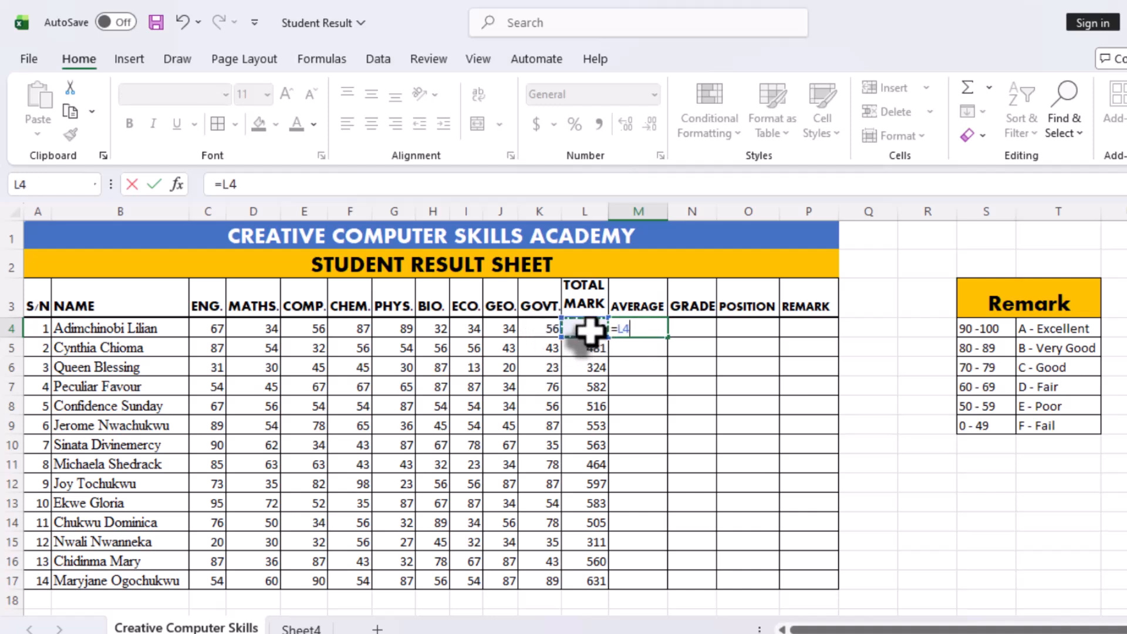
{"action": "type", "text": "/9"}
{"action": "key", "text": "Return"}
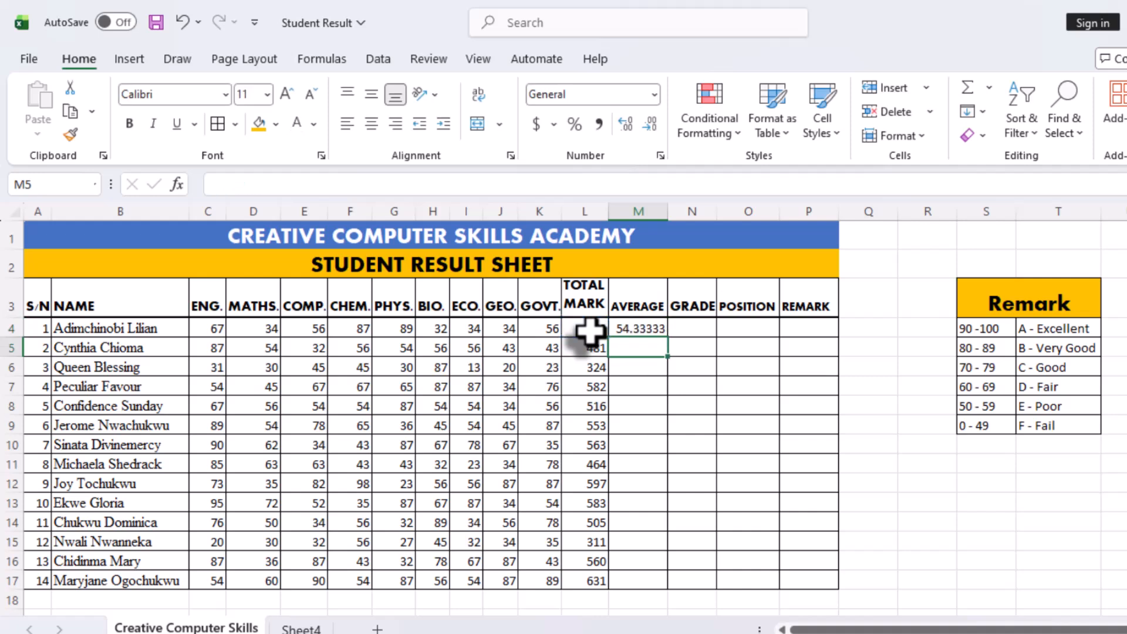
{"action": "left_click", "coordinate": [646, 328]}
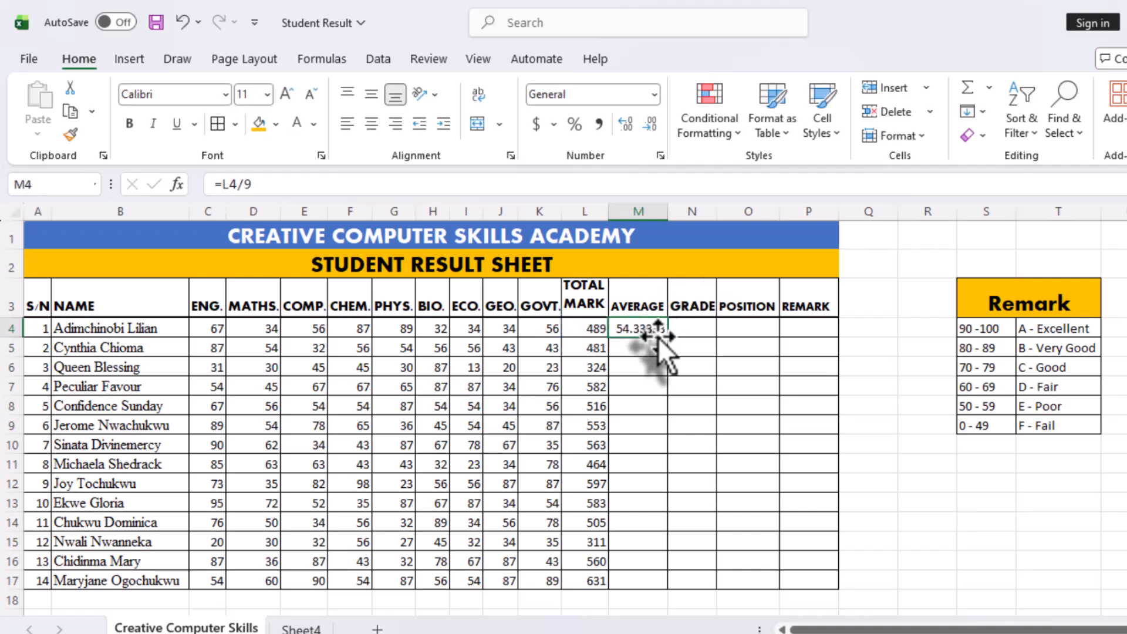
{"action": "left_click_drag", "start_coordinate": [671, 340], "coordinate": [675, 587]}
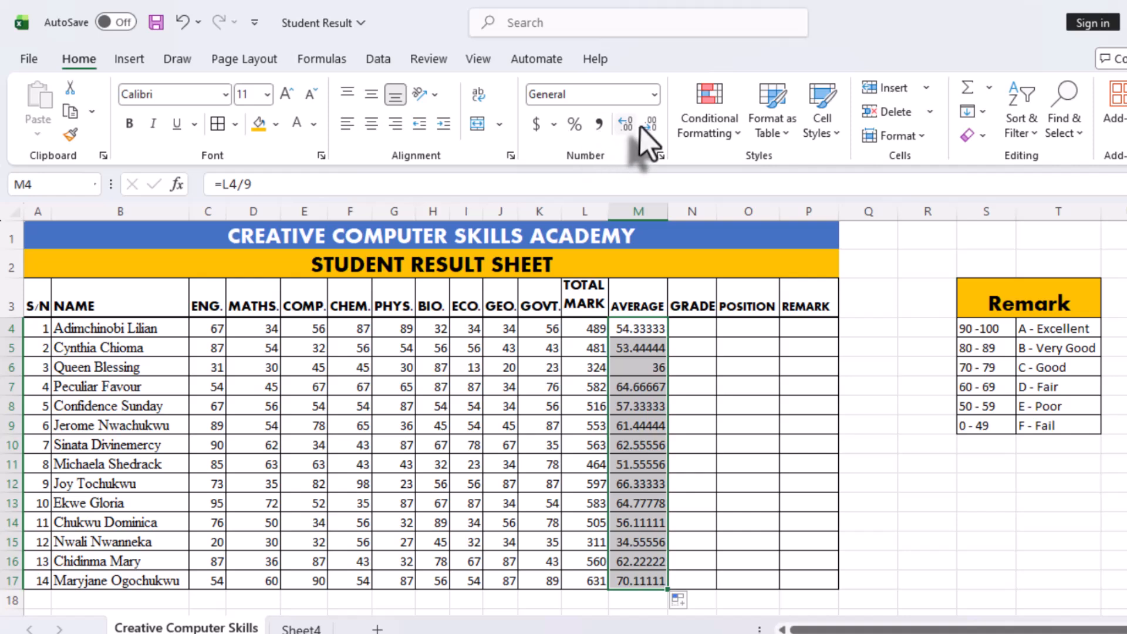
Format the averages in M4:M17 to show two decimal places.
{"action": "left_click", "coordinate": [626, 124]}
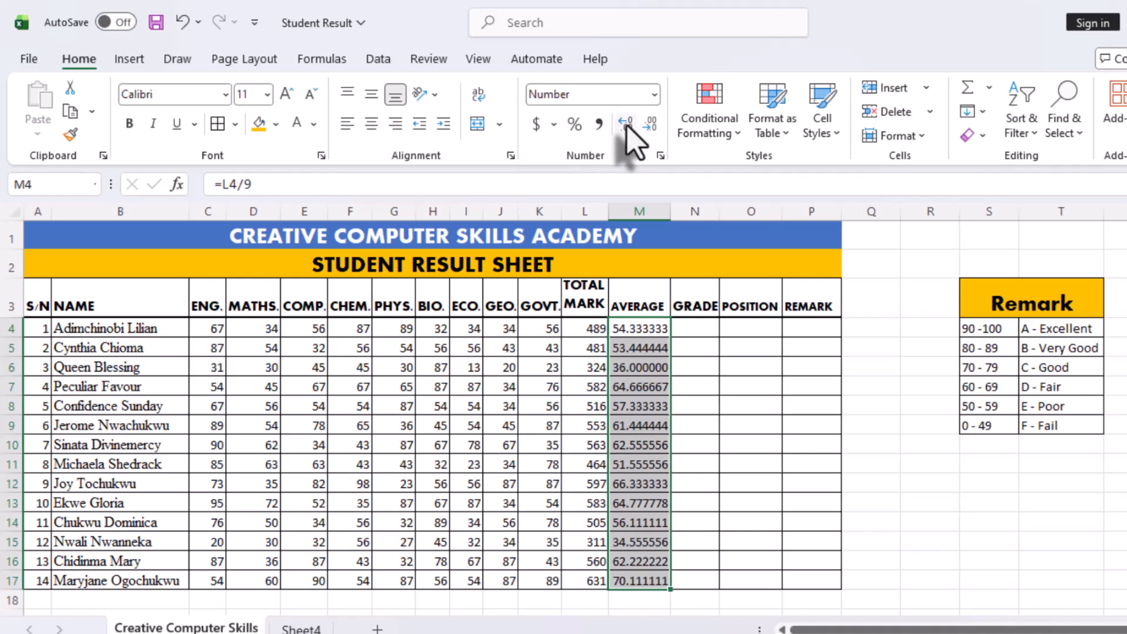
{"action": "left_click", "coordinate": [652, 125]}
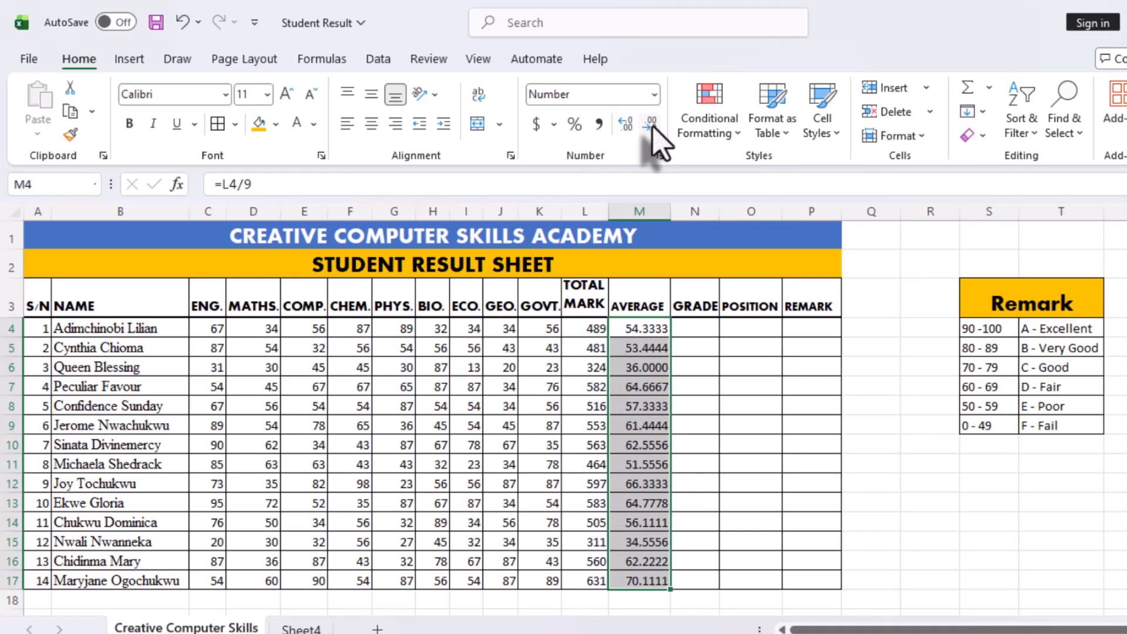
{"action": "left_click", "coordinate": [652, 125]}
{"action": "left_click", "coordinate": [651, 125]}
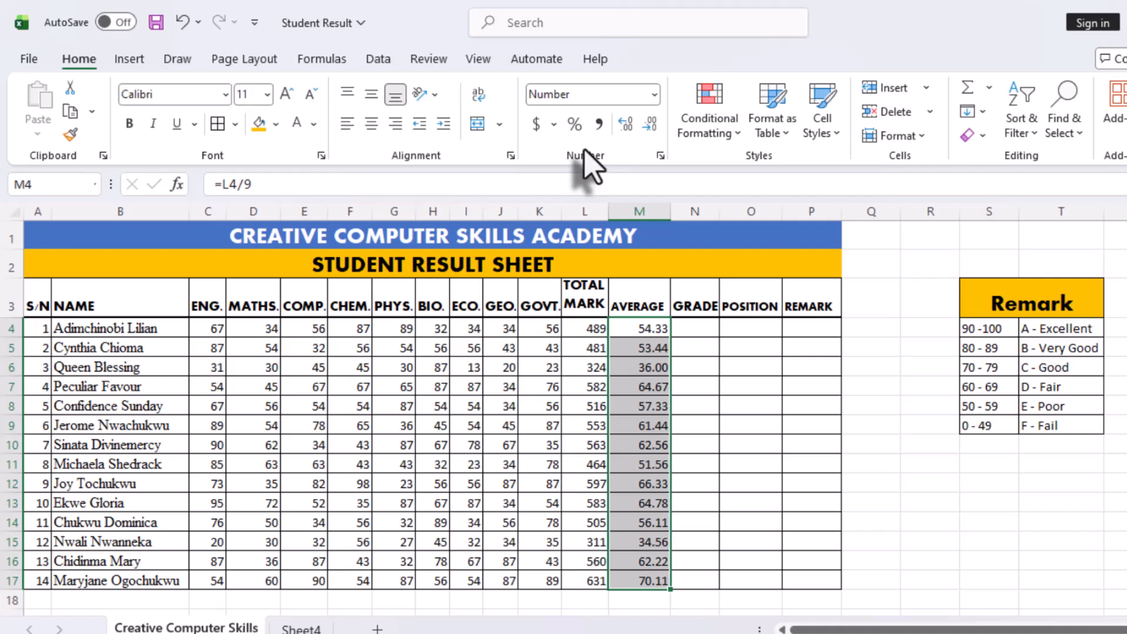
Start a nested IF formula in N4 that returns "A" when the average in M4 is >=90.
{"action": "left_click", "coordinate": [694, 347]}
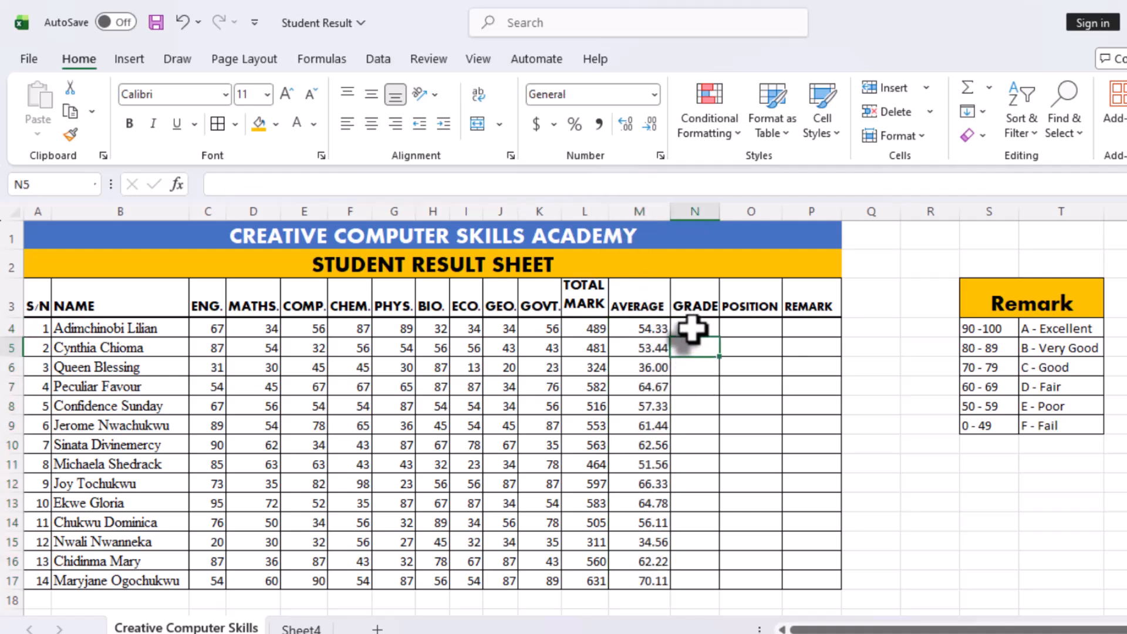
{"action": "left_click", "coordinate": [693, 327]}
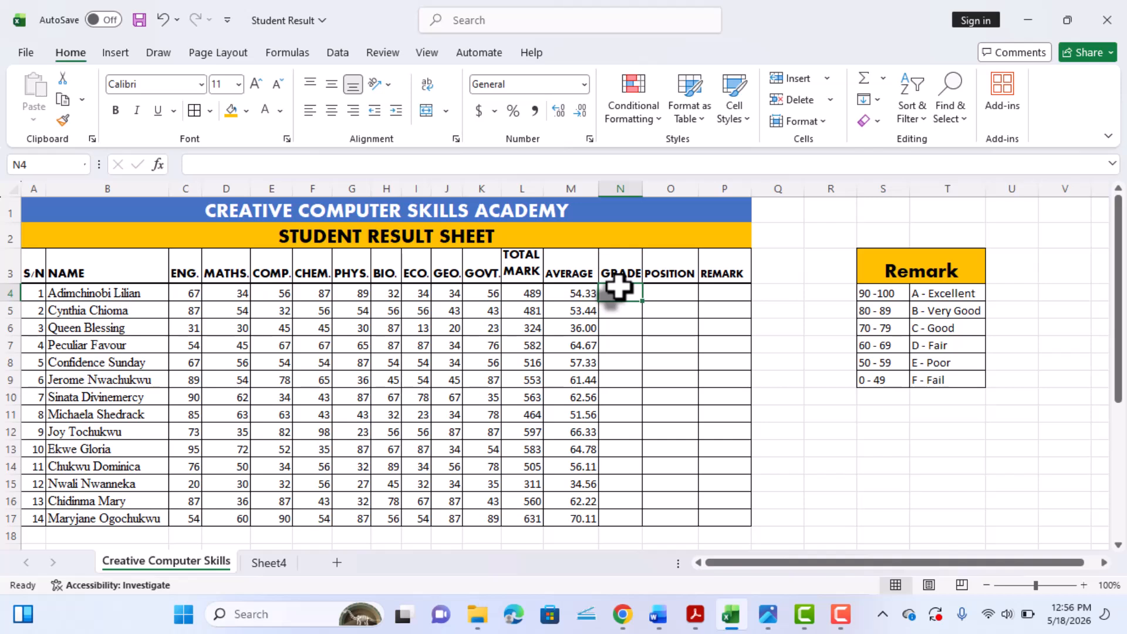
{"action": "type", "text": "="}
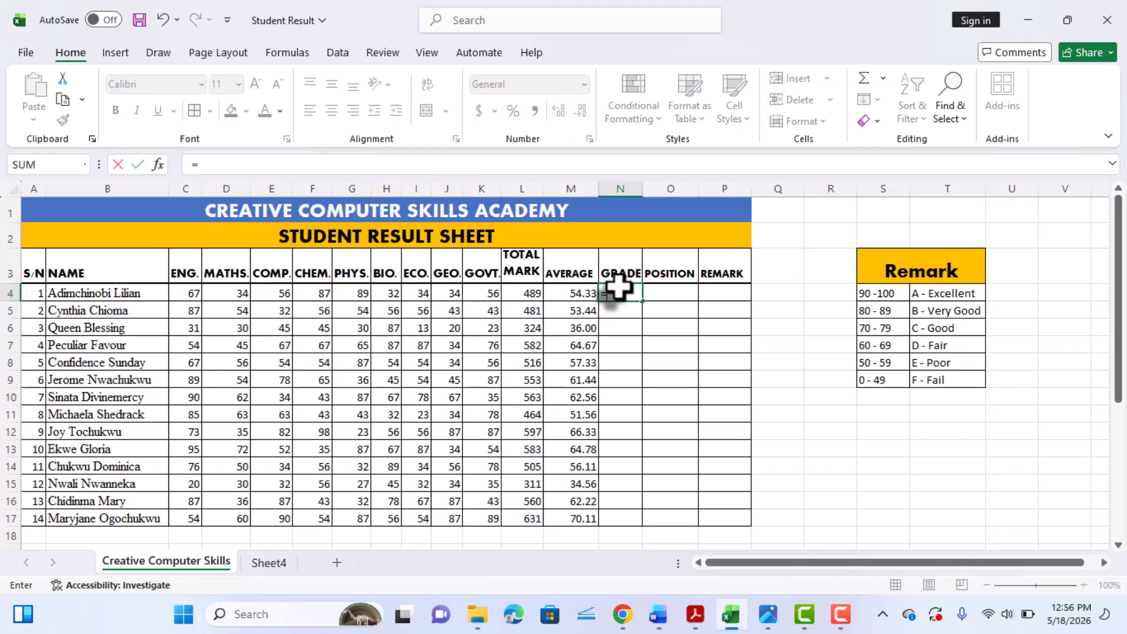
{"action": "type", "text": "IF"}
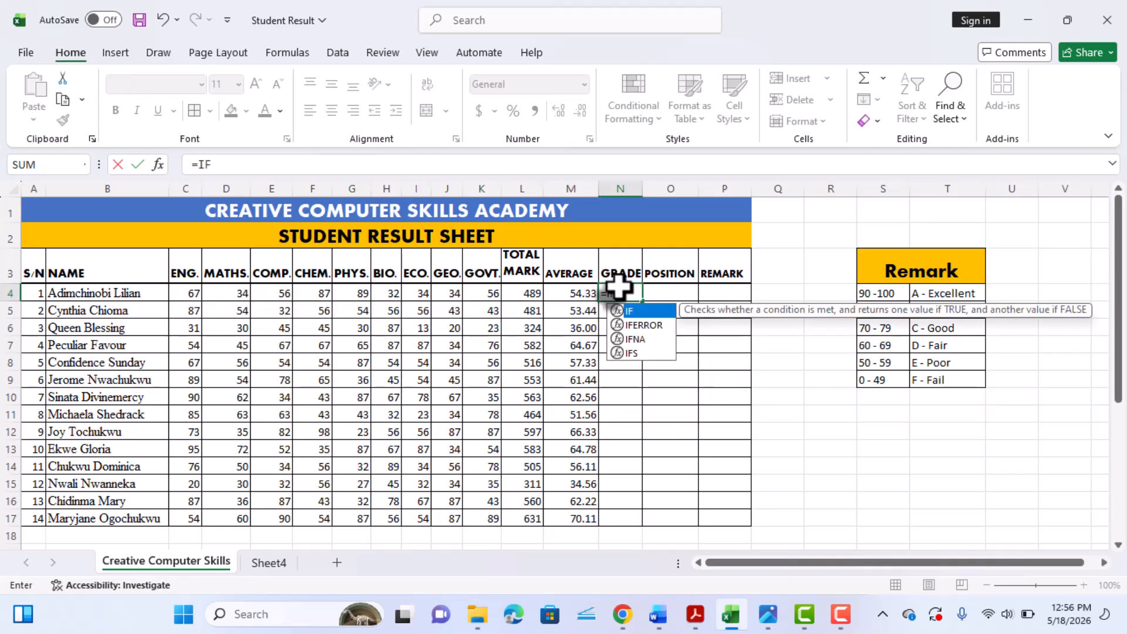
{"action": "type", "text": "("}
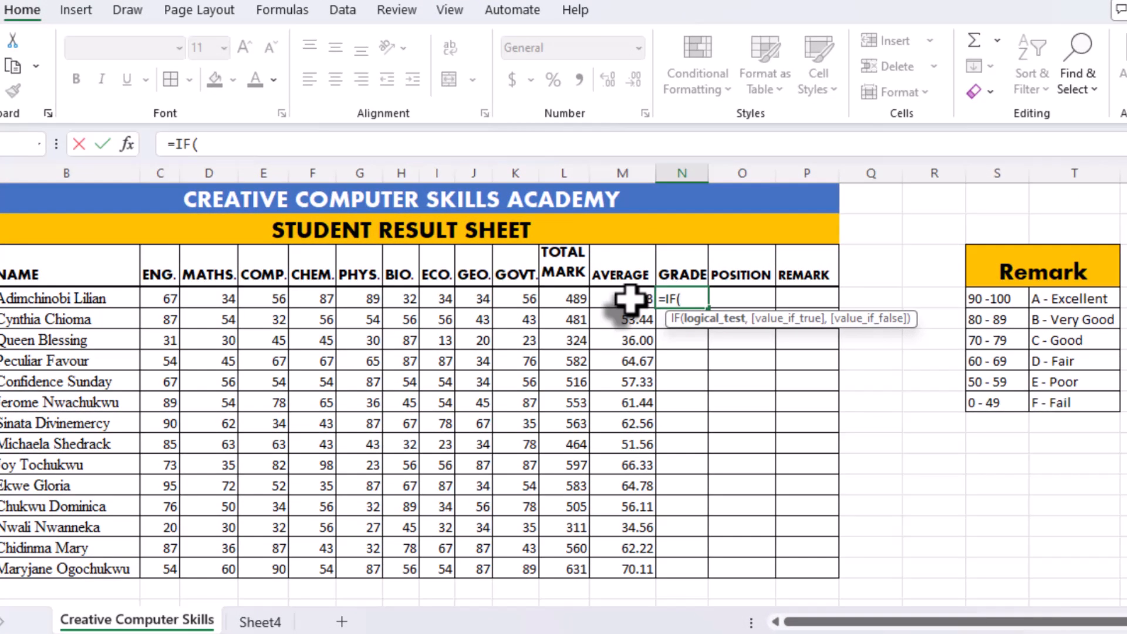
{"action": "left_click", "coordinate": [603, 296]}
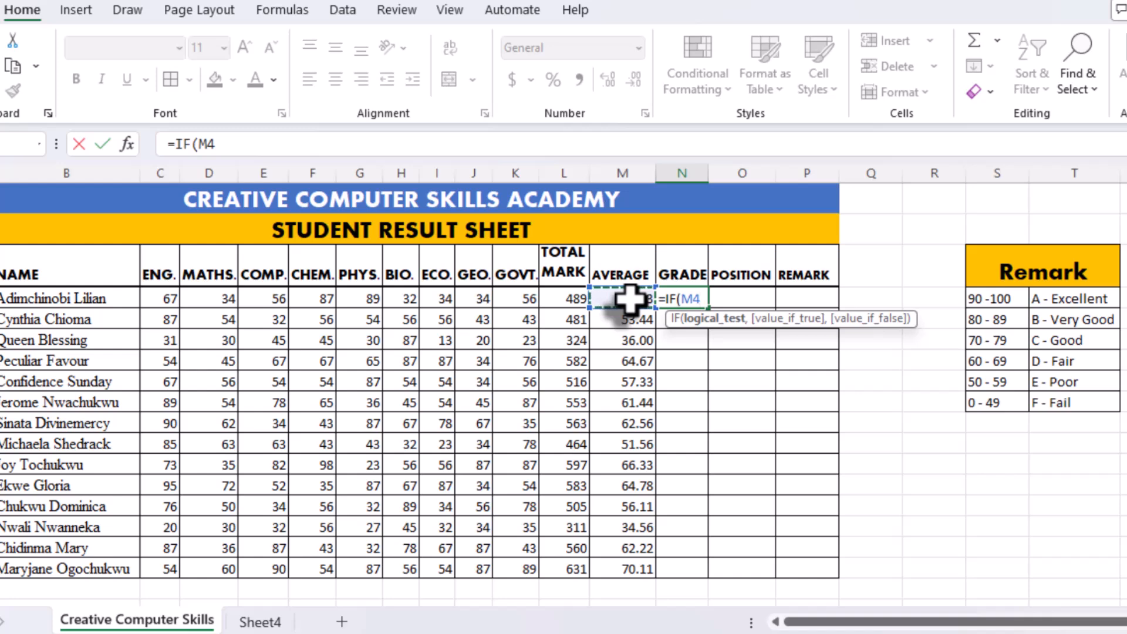
{"action": "type", "text": ">=90"}
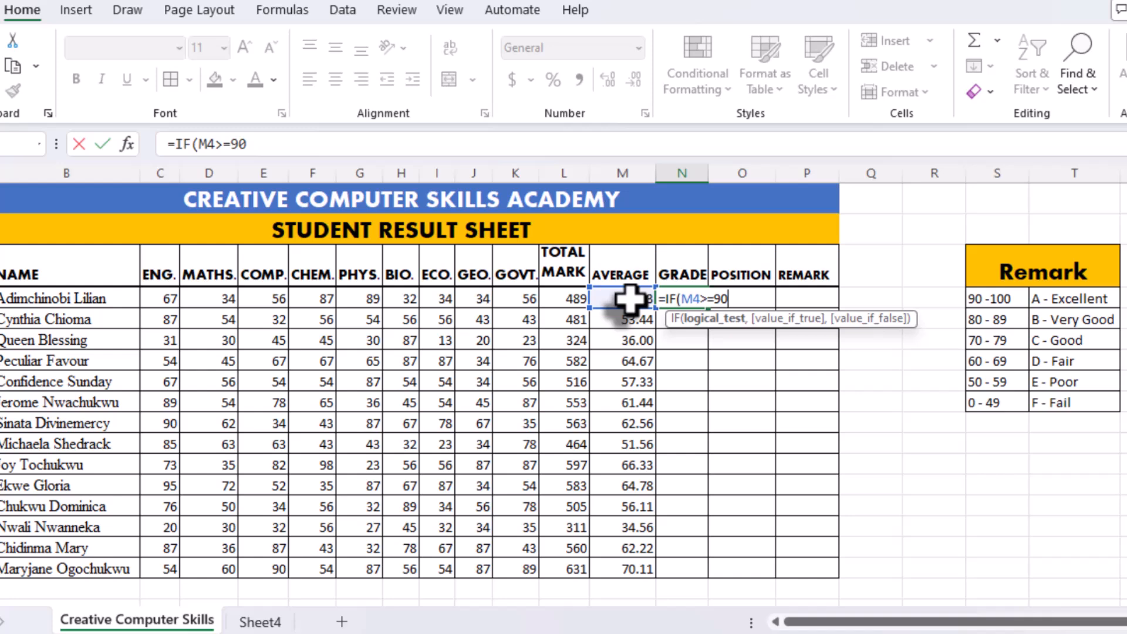
{"action": "type", "text": ","}
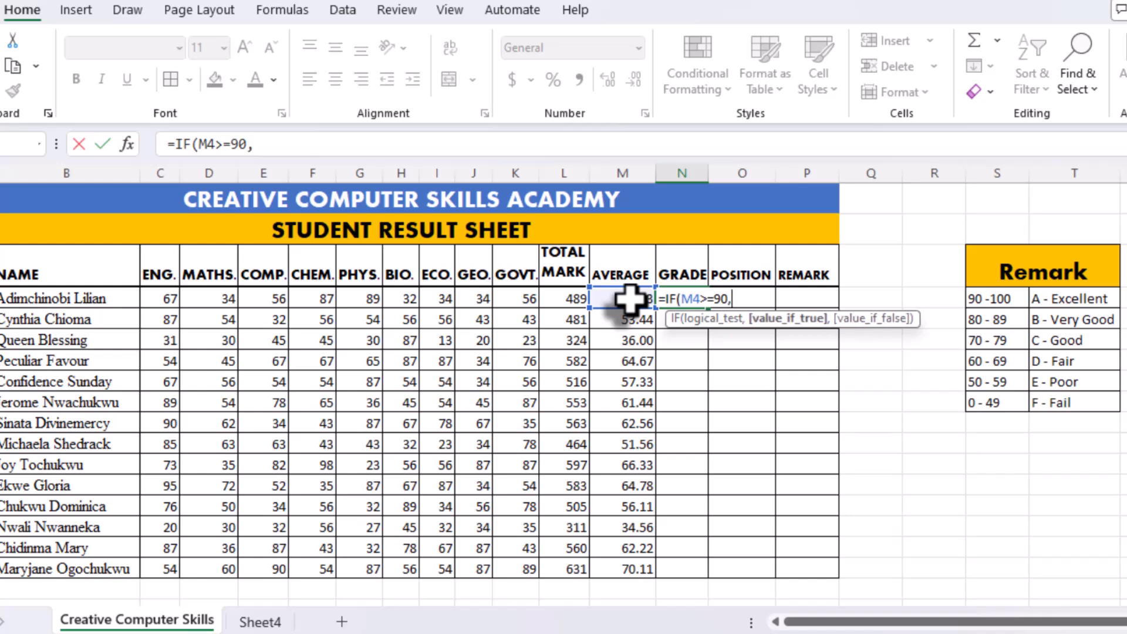
{"action": "type", "text": "\"A\","}
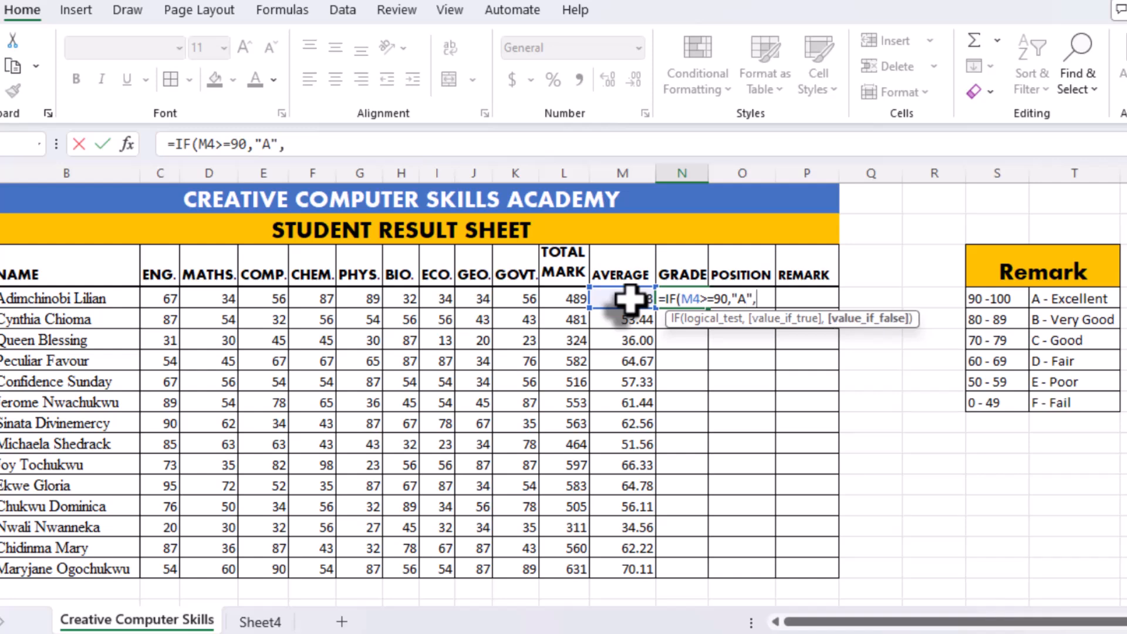
Extend the N4 formula with nested IF conditions returning "B" for M4>=80 and "C" for M4>=70.
{"action": "type", "text": "IF"}
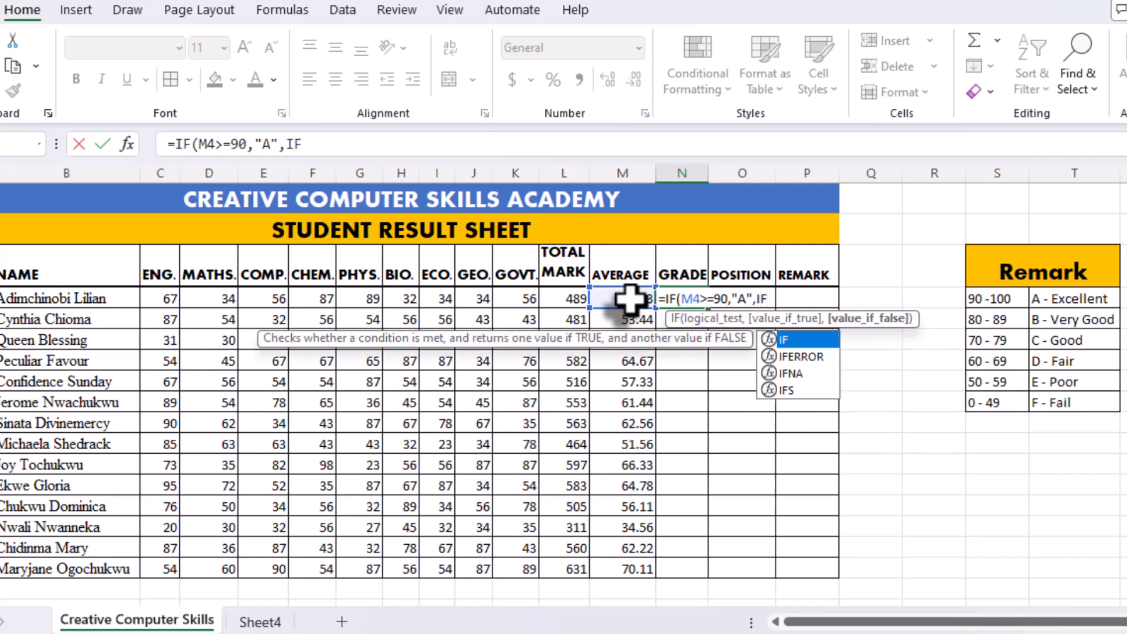
{"action": "type", "text": "(M4"}
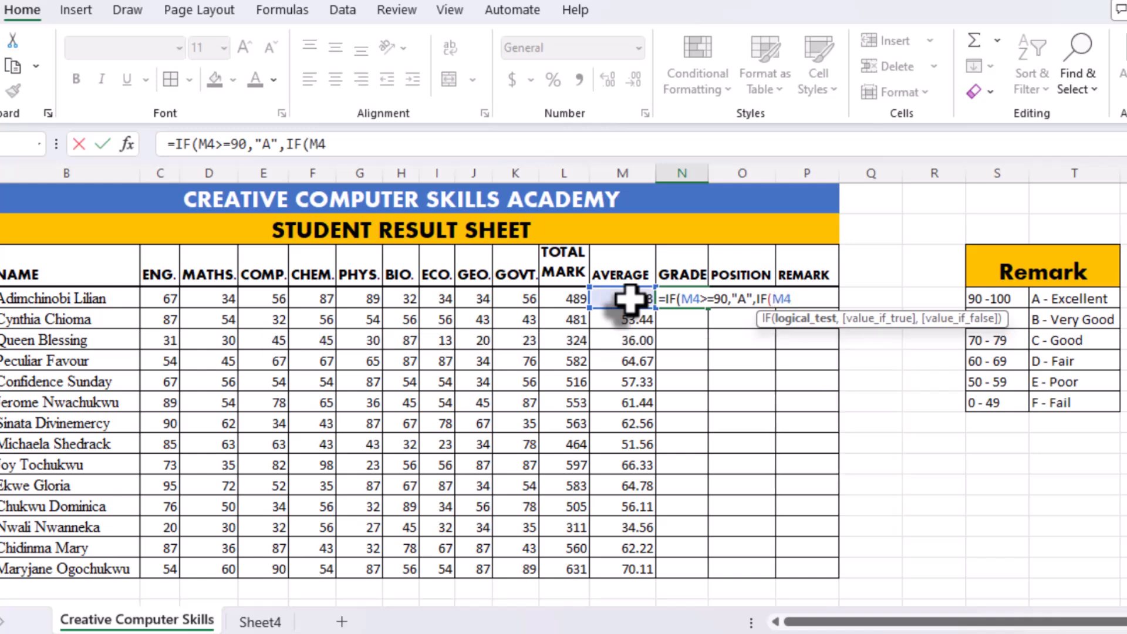
{"action": "type", "text": ">=80,"}
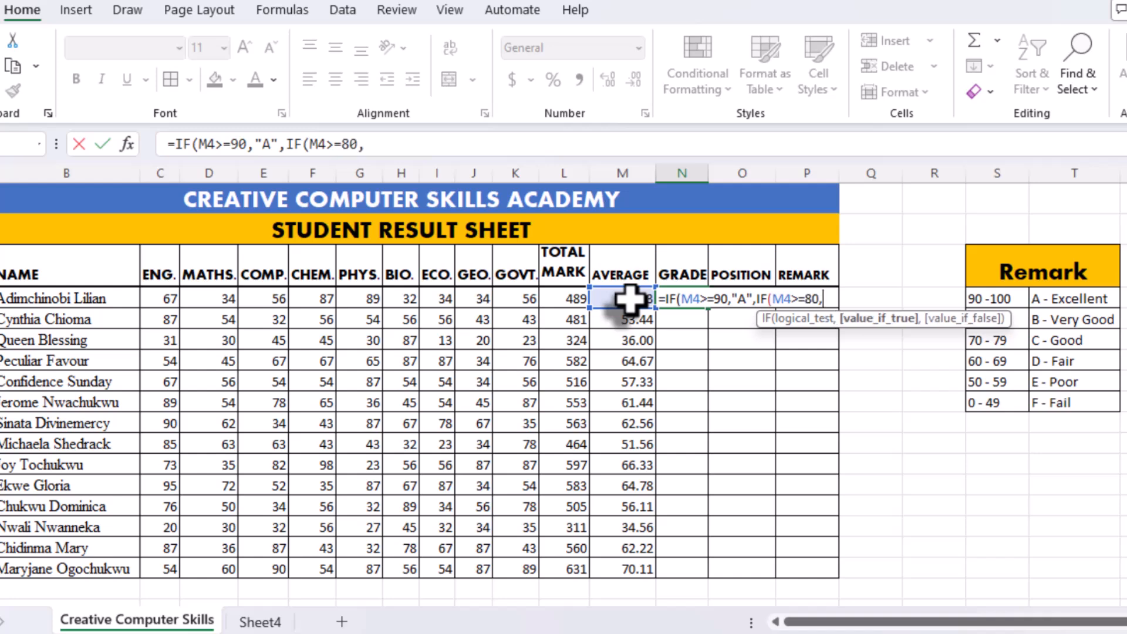
{"action": "type", "text": "\"B\",IF"}
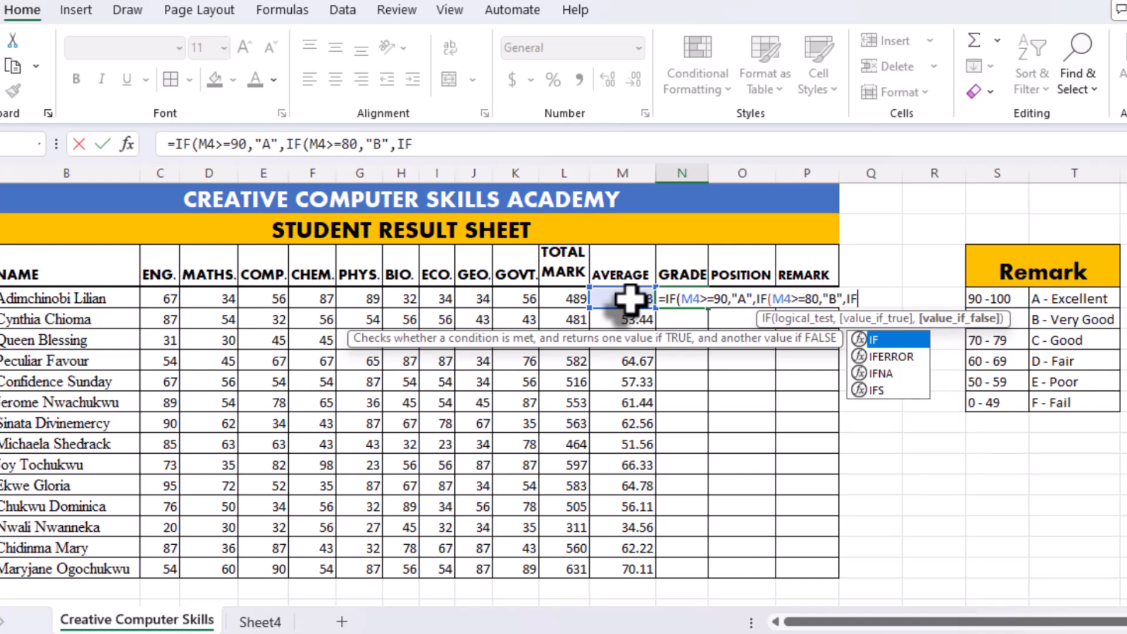
{"action": "type", "text": "(M"}
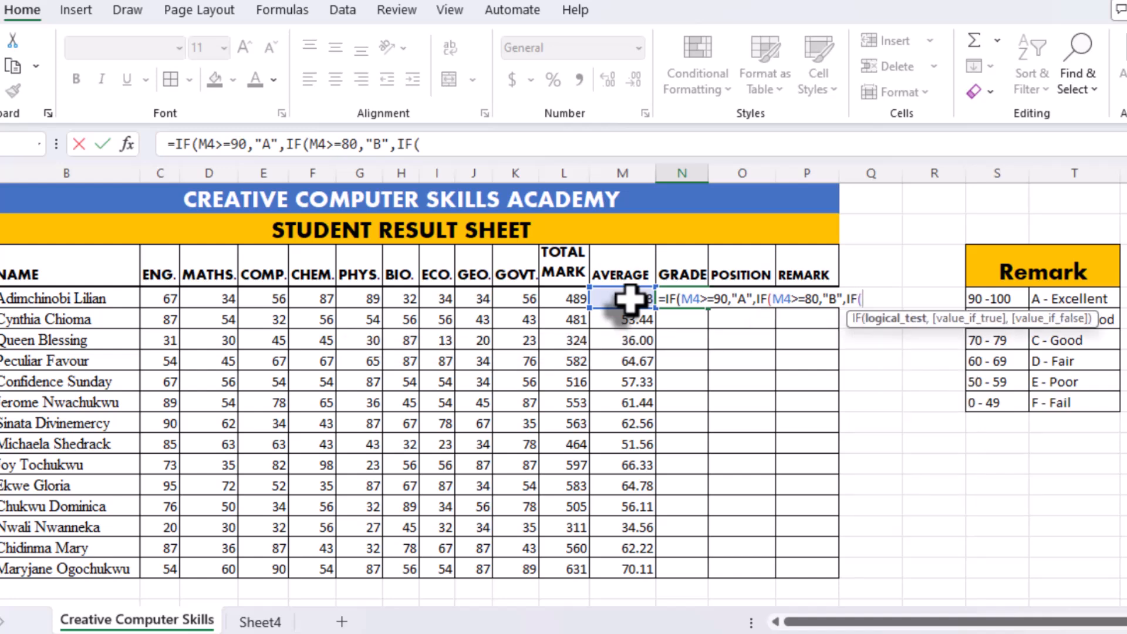
{"action": "type", "text": "4"}
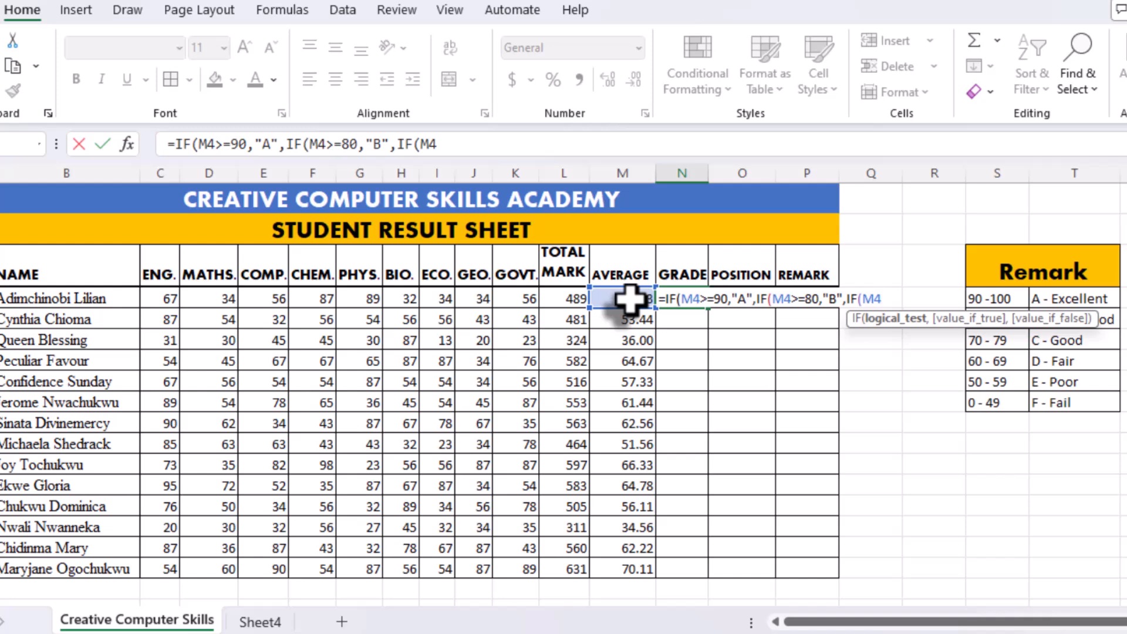
{"action": "type", "text": ">=70,"}
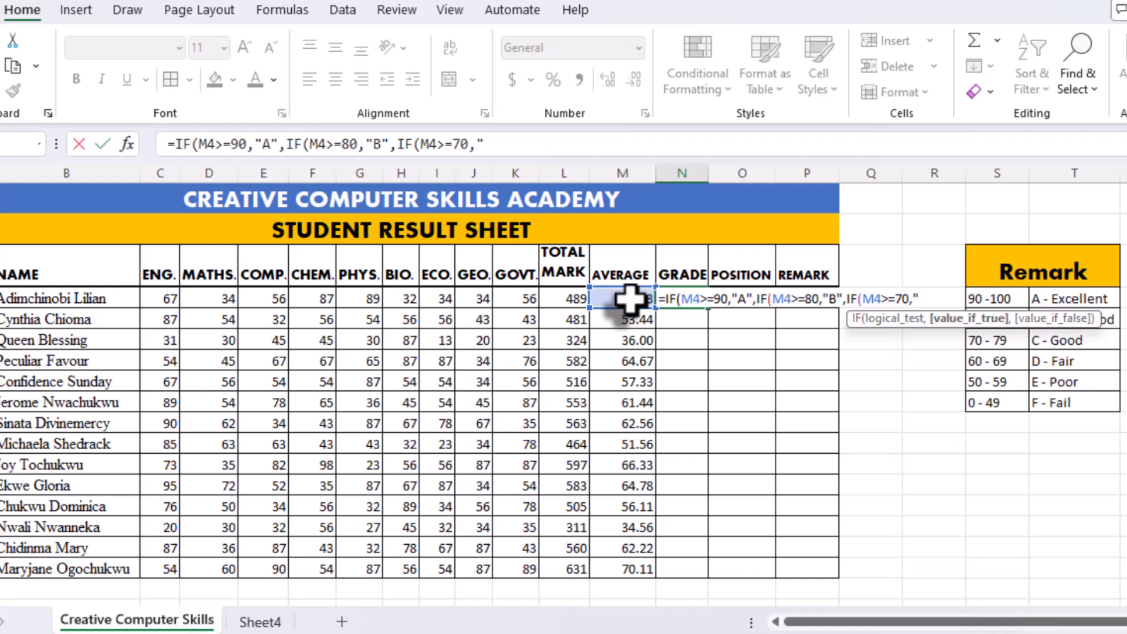
{"action": "type", "text": "\"C\",IF"}
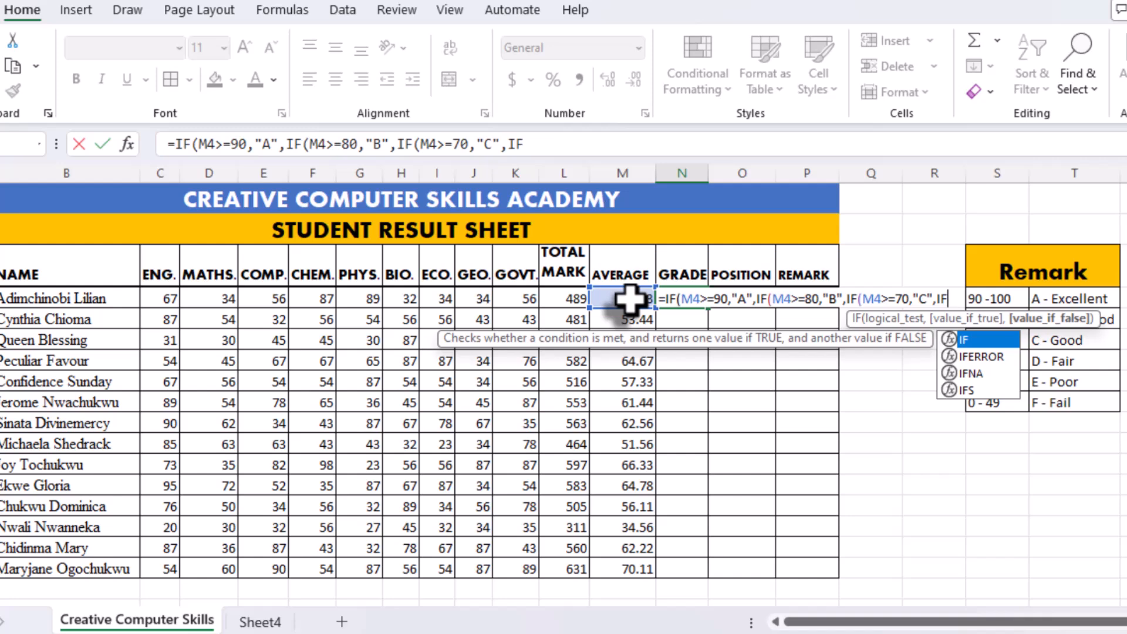
Add nested IF conditions to the N4 formula returning "D" for M4>=60 and "E" for M4>=50.
{"action": "type", "text": "(M"}
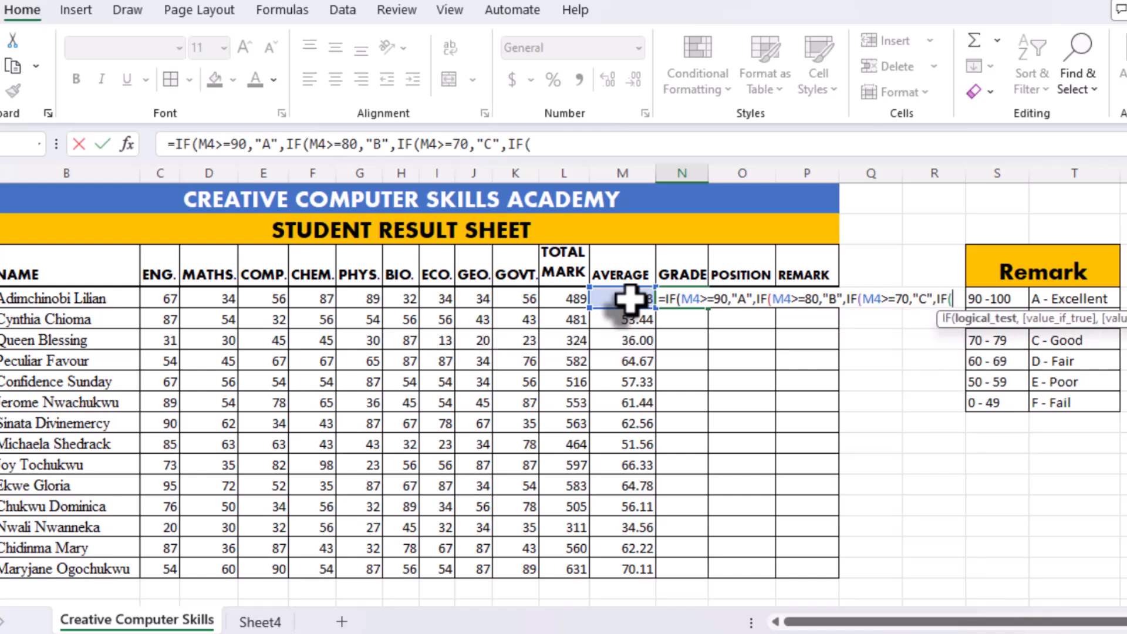
{"action": "type", "text": "4>"}
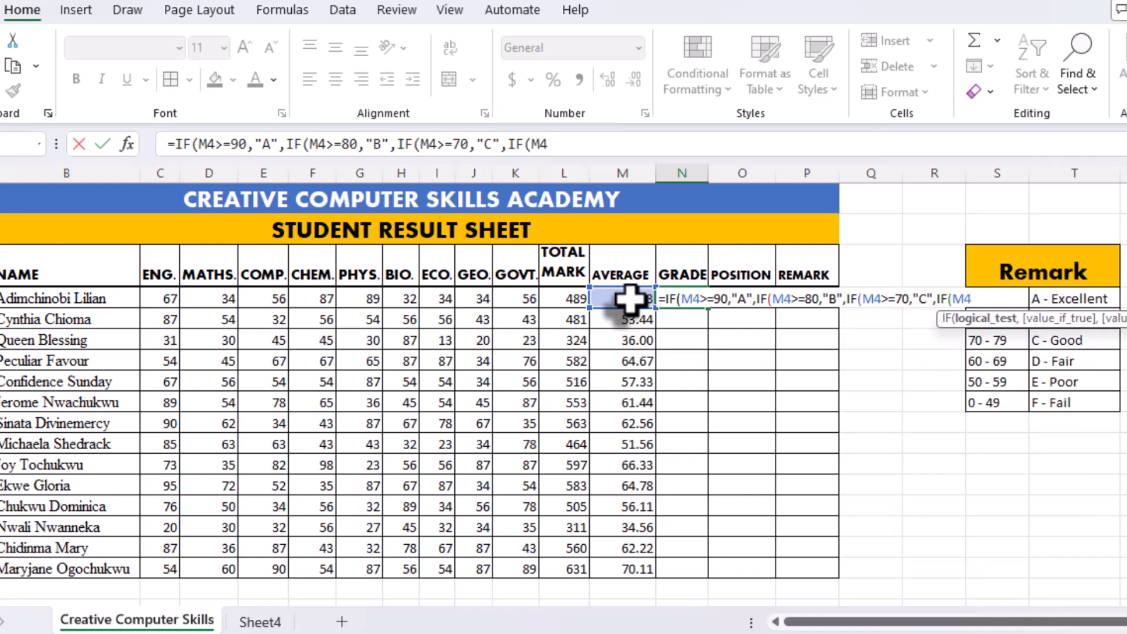
{"action": "type", "text": "=60,"}
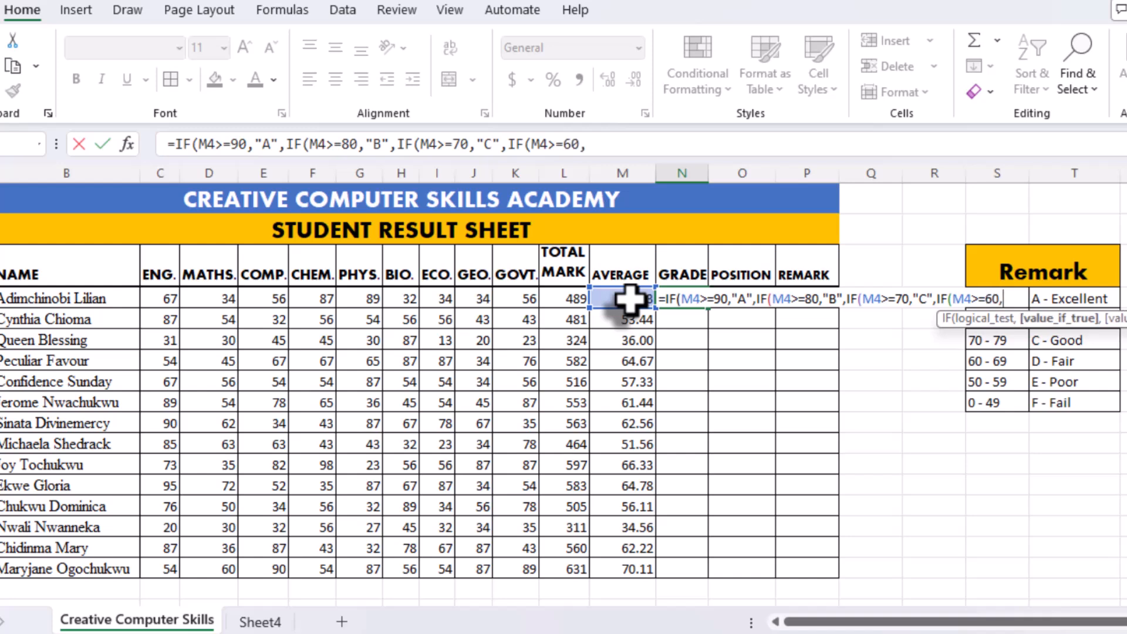
{"action": "type", "text": "\"D\","}
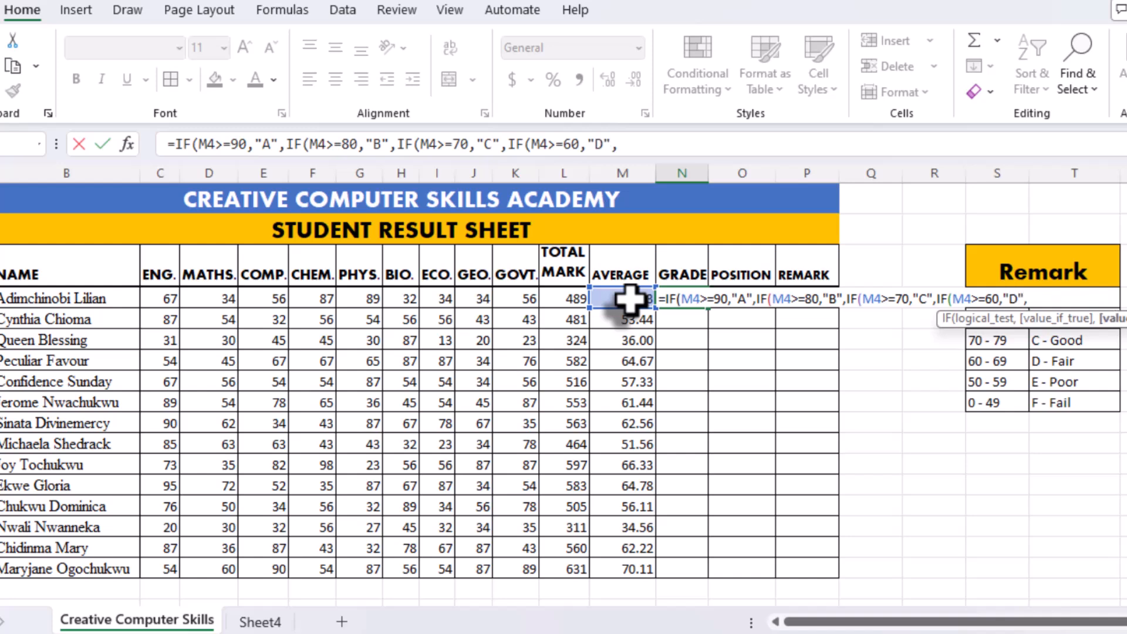
{"action": "type", "text": "IF"}
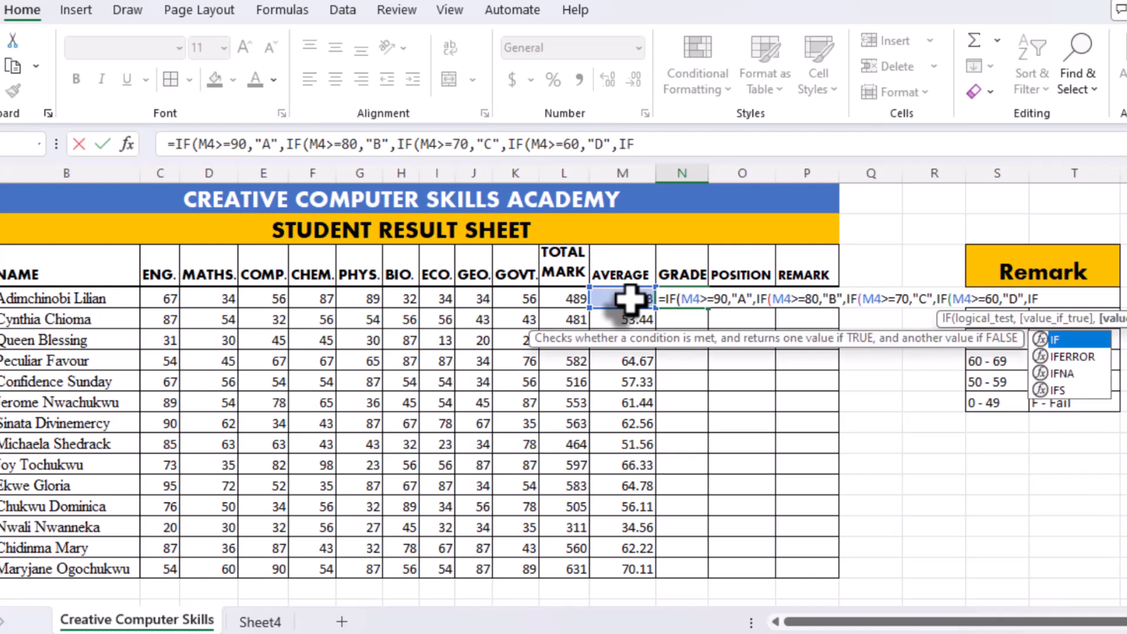
{"action": "type", "text": "(M4,"}
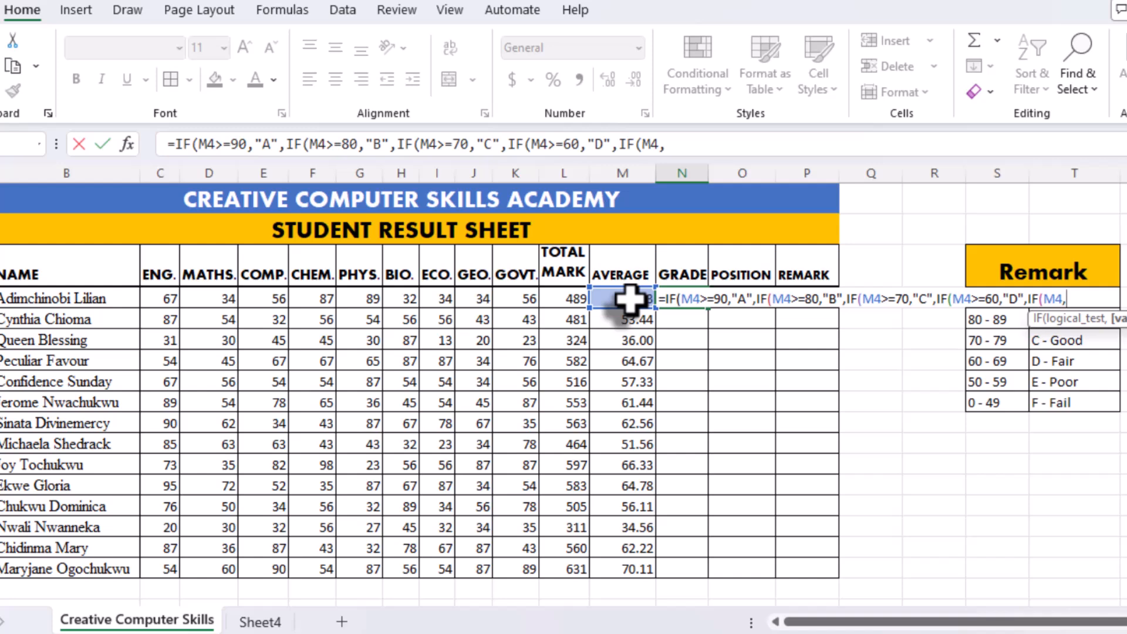
{"action": "key", "text": "BackSpace"}
{"action": "type", "text": ">="}
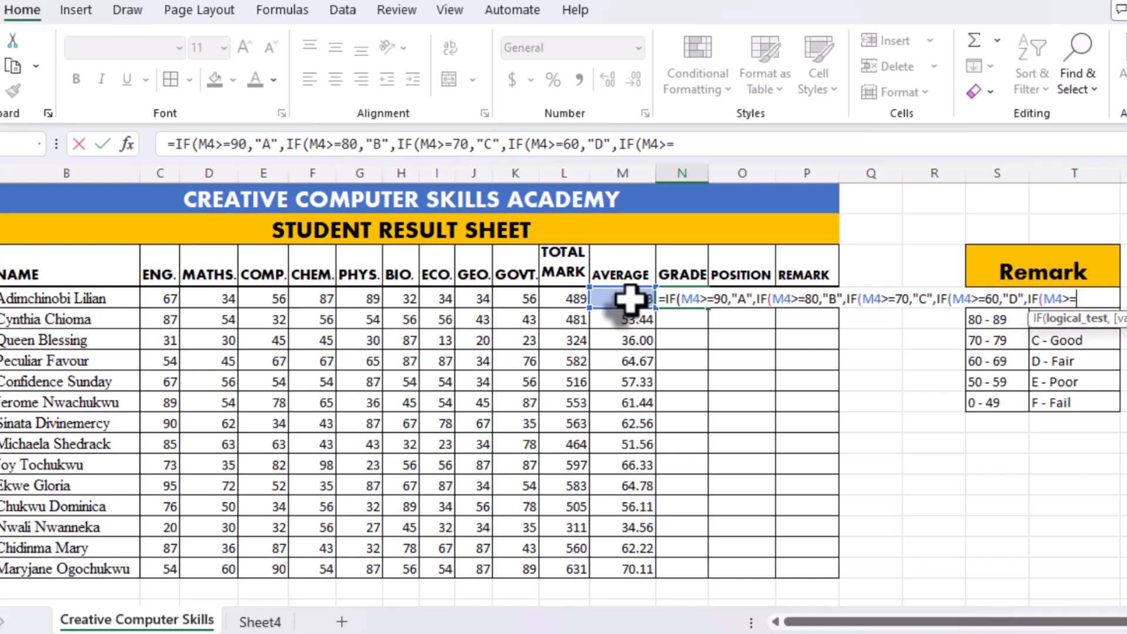
{"action": "type", "text": "50"}
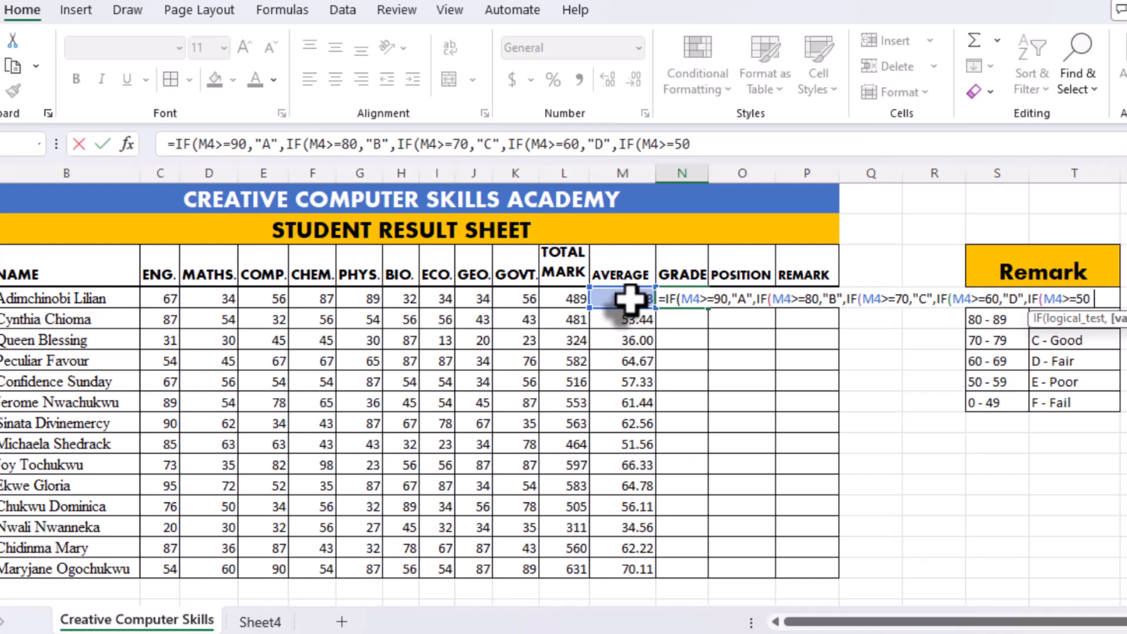
{"action": "type", "text": ",\"E\",I"}
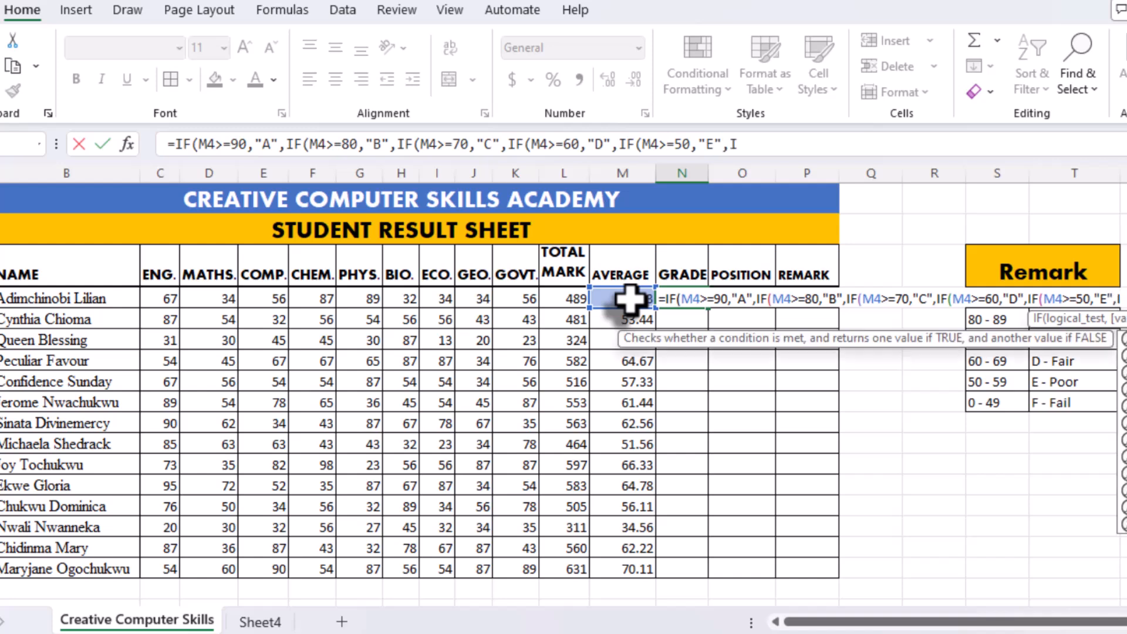
Finish the N4 grade formula with IF(M4<50,"F"), close all six parentheses, and enter it.
{"action": "type", "text": "F("}
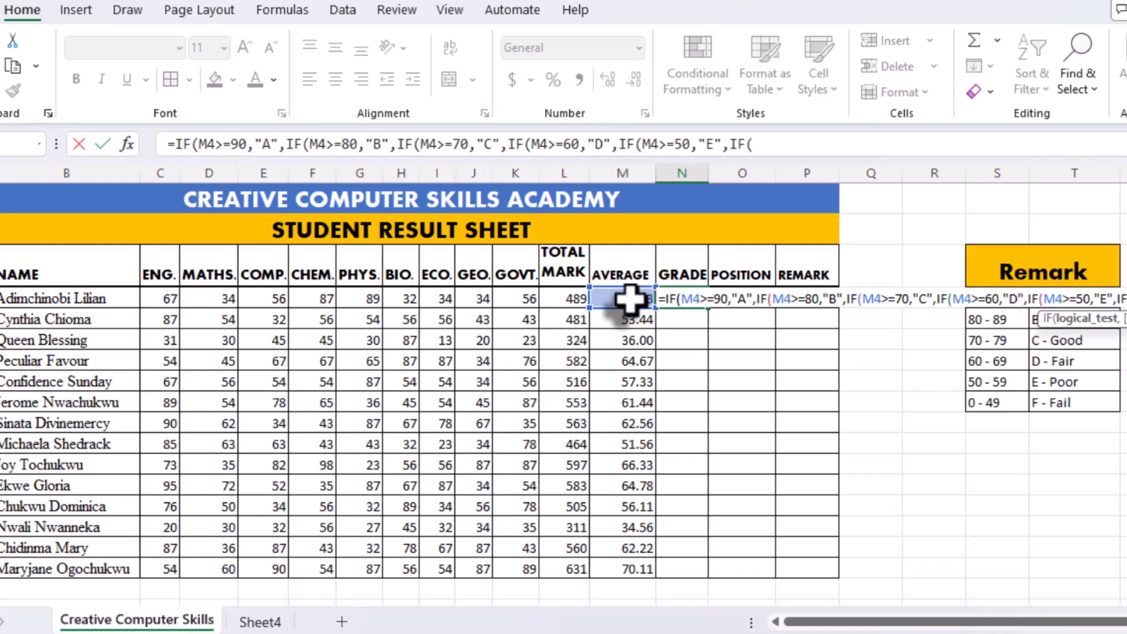
{"action": "type", "text": "M4<50,"}
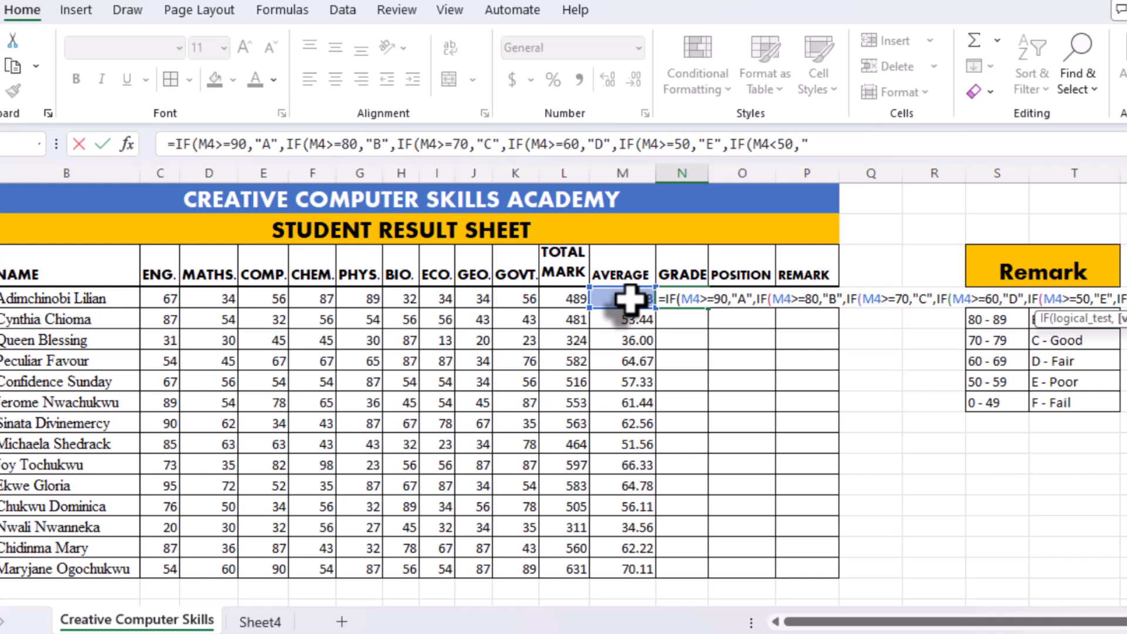
{"action": "type", "text": "\"F"}
{"action": "key", "text": "BackSpace"}
{"action": "type", "text": "F"}
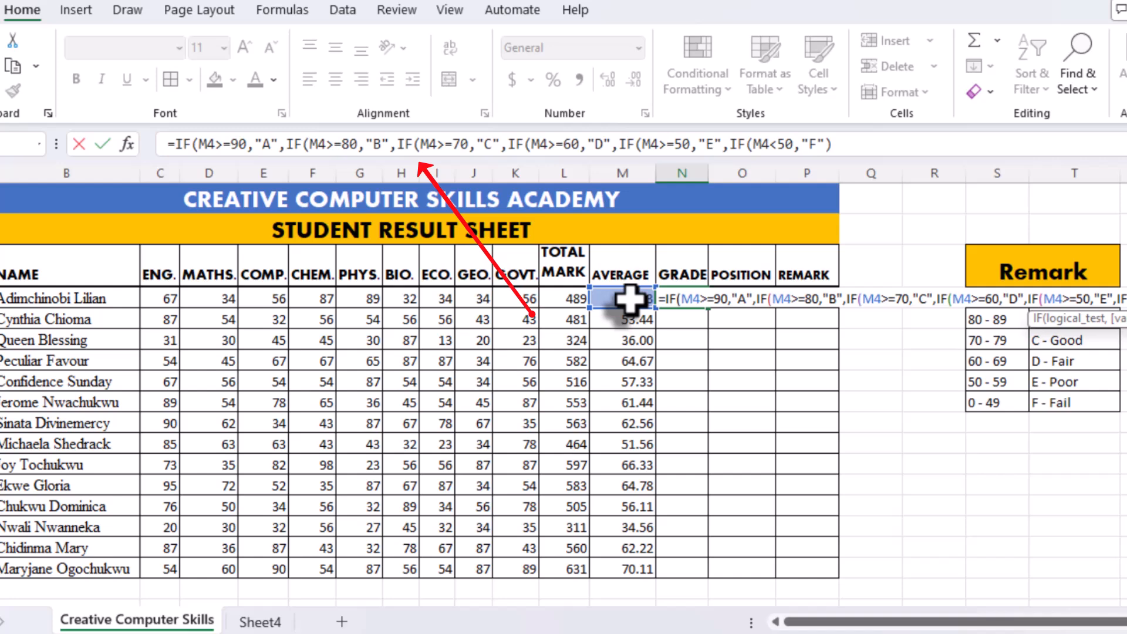
{"action": "type", "text": "))"}
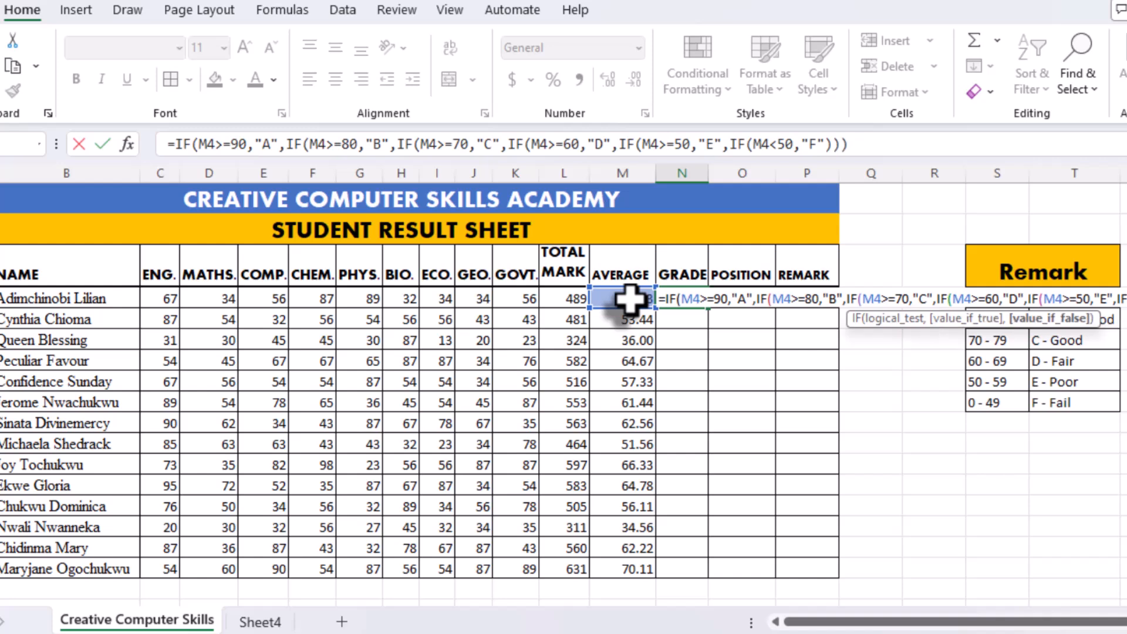
{"action": "type", "text": ")"}
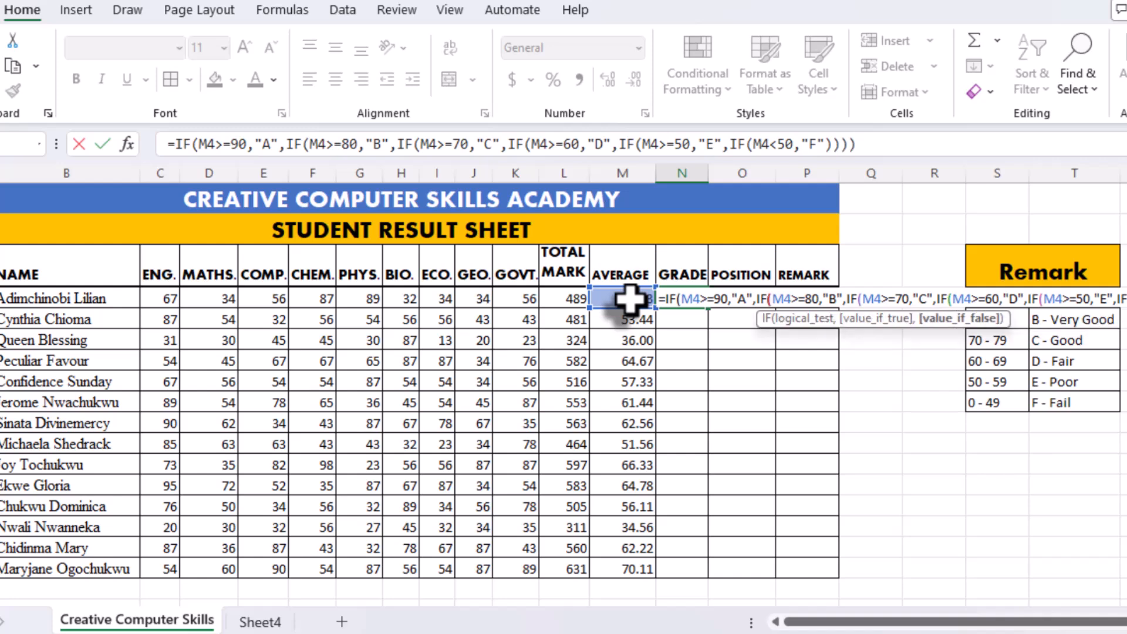
{"action": "type", "text": "))"}
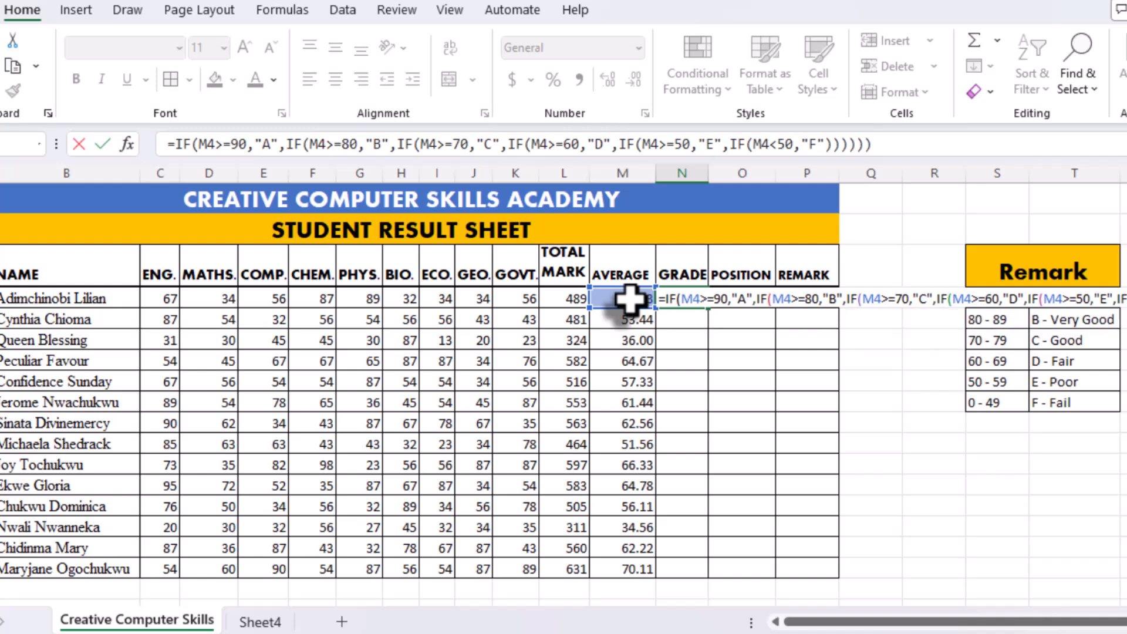
{"action": "key", "text": "Return"}
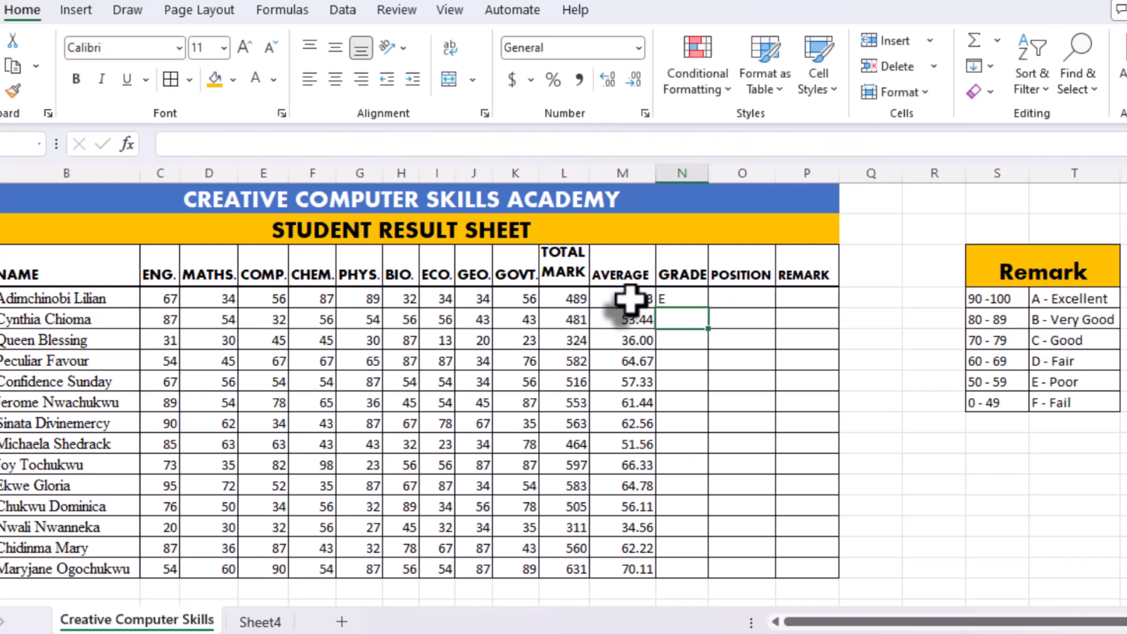
Fill the grade formula from N4 down through N17 for the remaining students.
{"action": "left_click", "coordinate": [683, 299]}
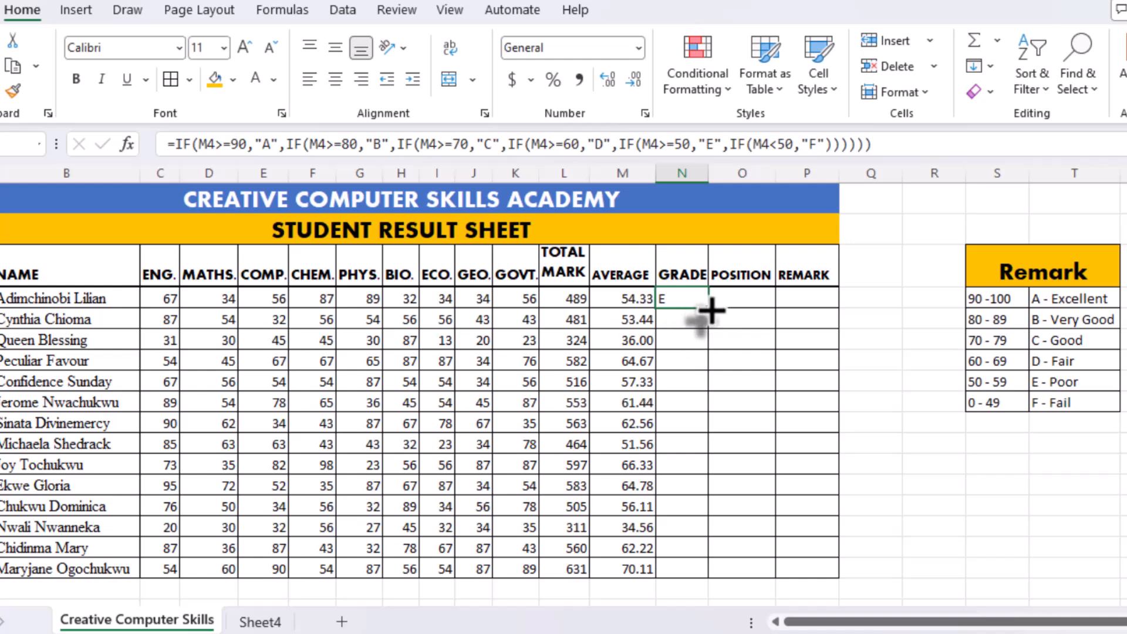
{"action": "left_click_drag", "start_coordinate": [712, 311], "coordinate": [712, 579]}
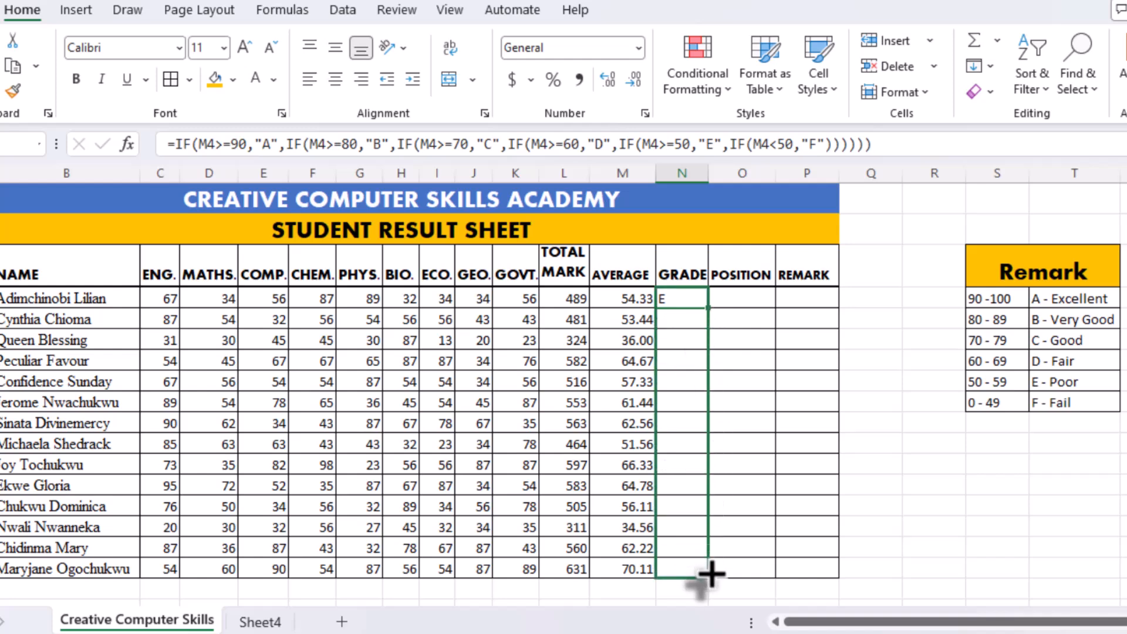
Center the grades in N4:N17 horizontally.
{"action": "left_click", "coordinate": [933, 526]}
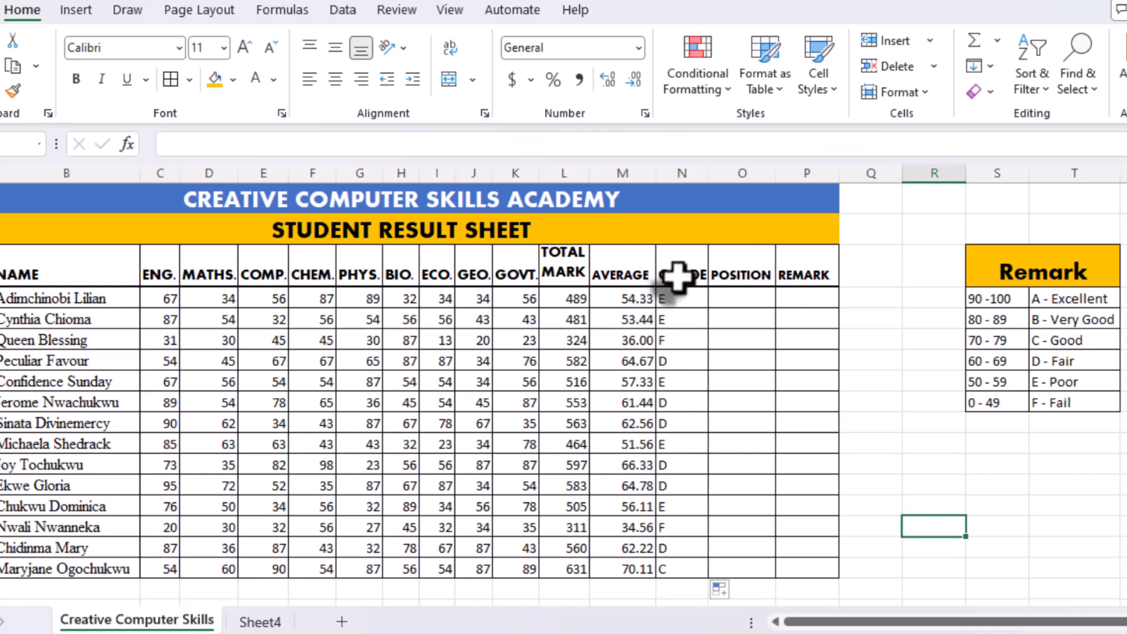
{"action": "left_click", "coordinate": [678, 294]}
{"action": "left_click_drag", "start_coordinate": [678, 294], "coordinate": [681, 568]}
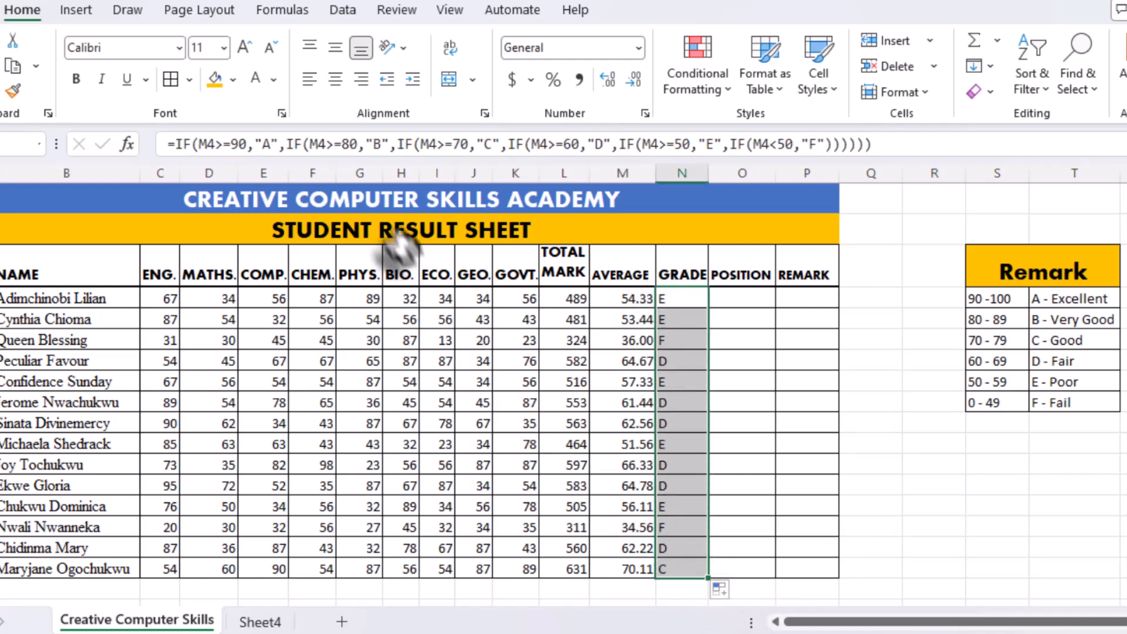
{"action": "left_click", "coordinate": [335, 80]}
{"action": "left_click", "coordinate": [784, 424]}
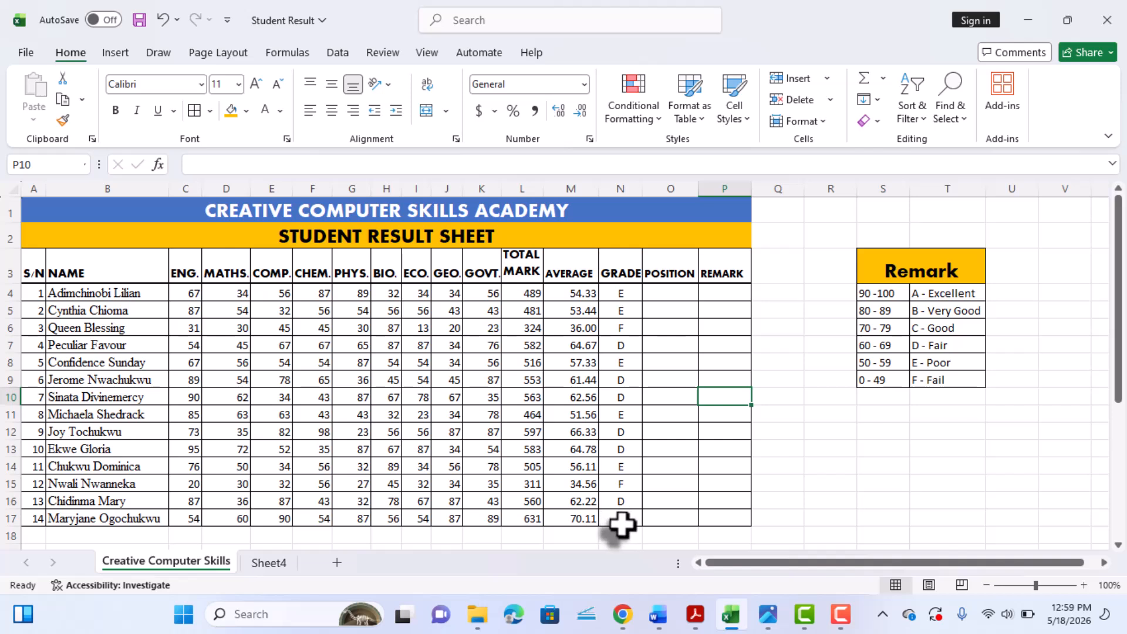
Change the last student's scores in row 17 to PHYS. 90, ECO. 96, GOVT. 96, MATHS. 80 and ENG. 97.
{"action": "left_click", "coordinate": [620, 519]}
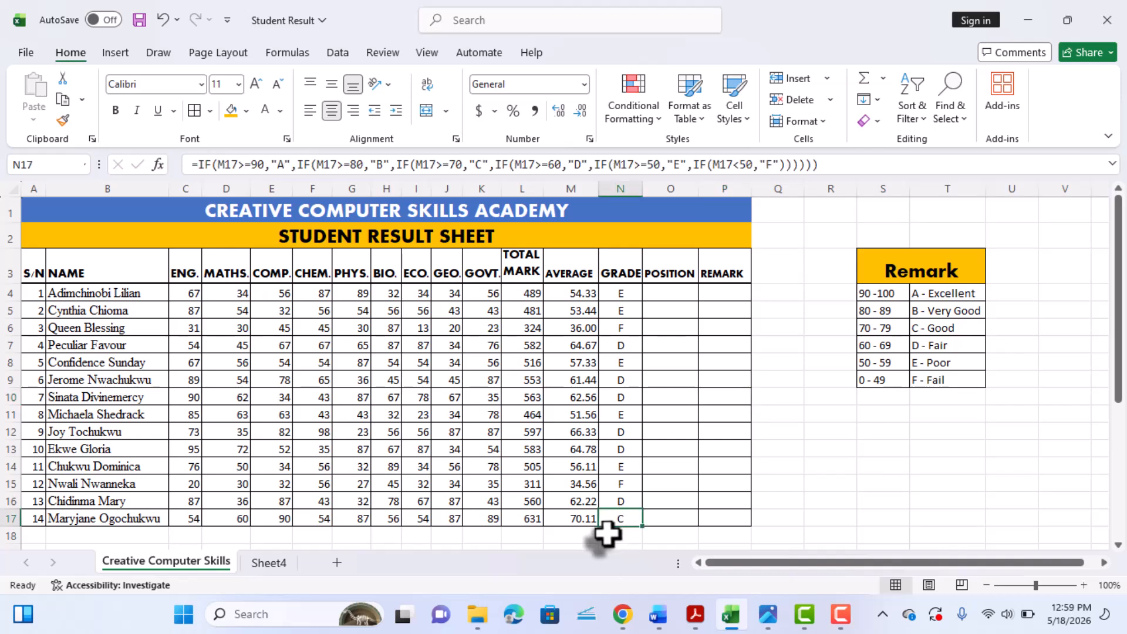
{"action": "left_click", "coordinate": [355, 519]}
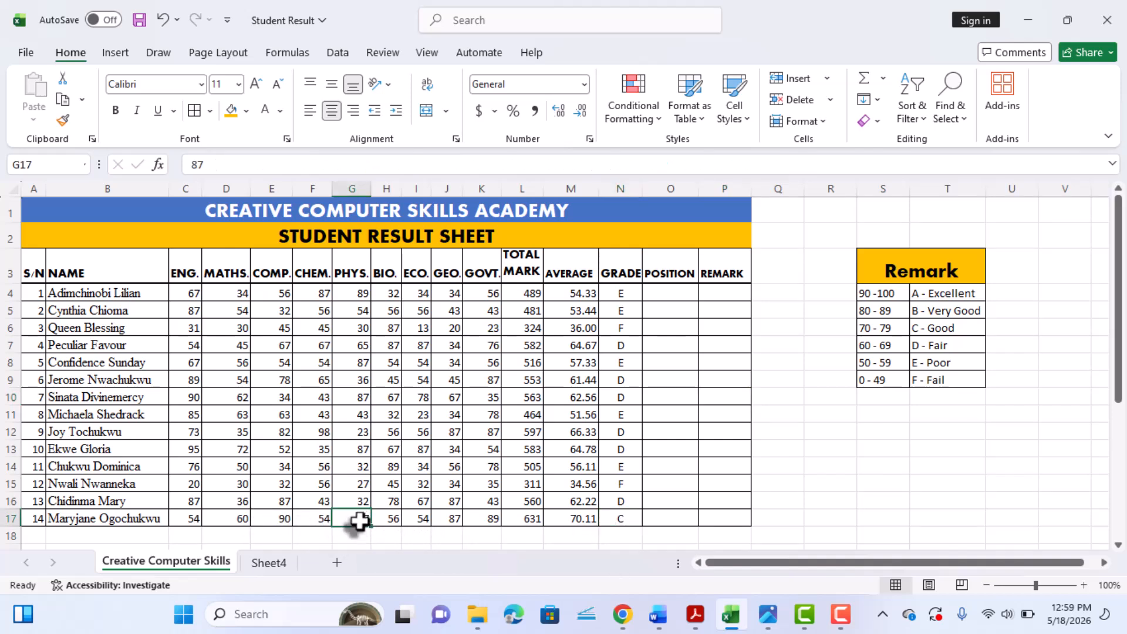
{"action": "type", "text": "90"}
{"action": "left_click", "coordinate": [417, 518]}
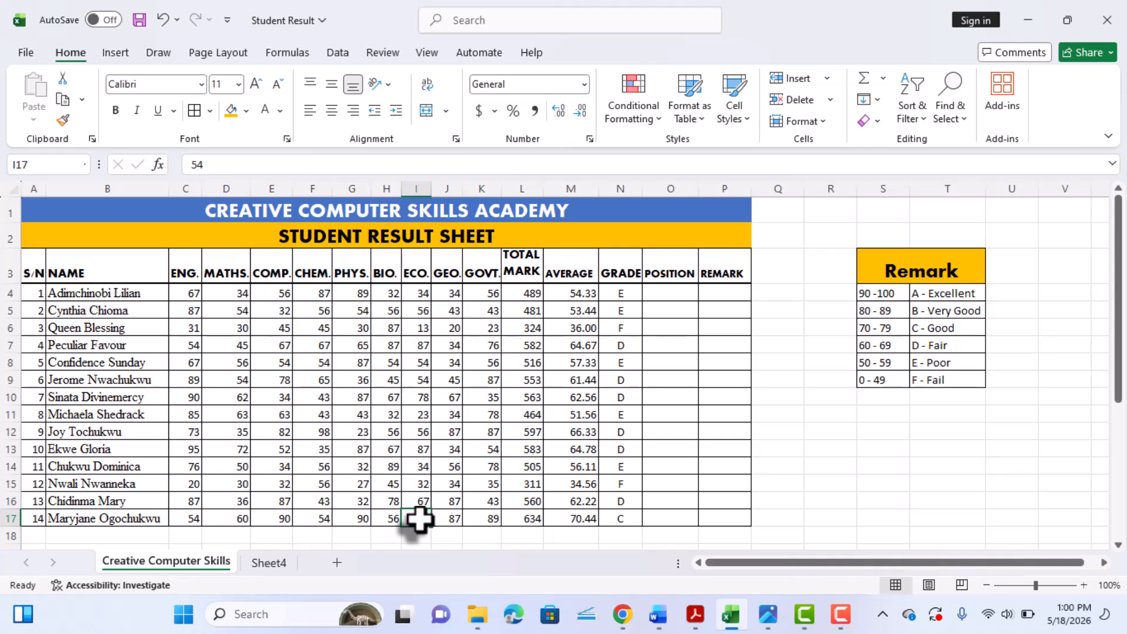
{"action": "type", "text": "96"}
{"action": "left_click", "coordinate": [471, 514]}
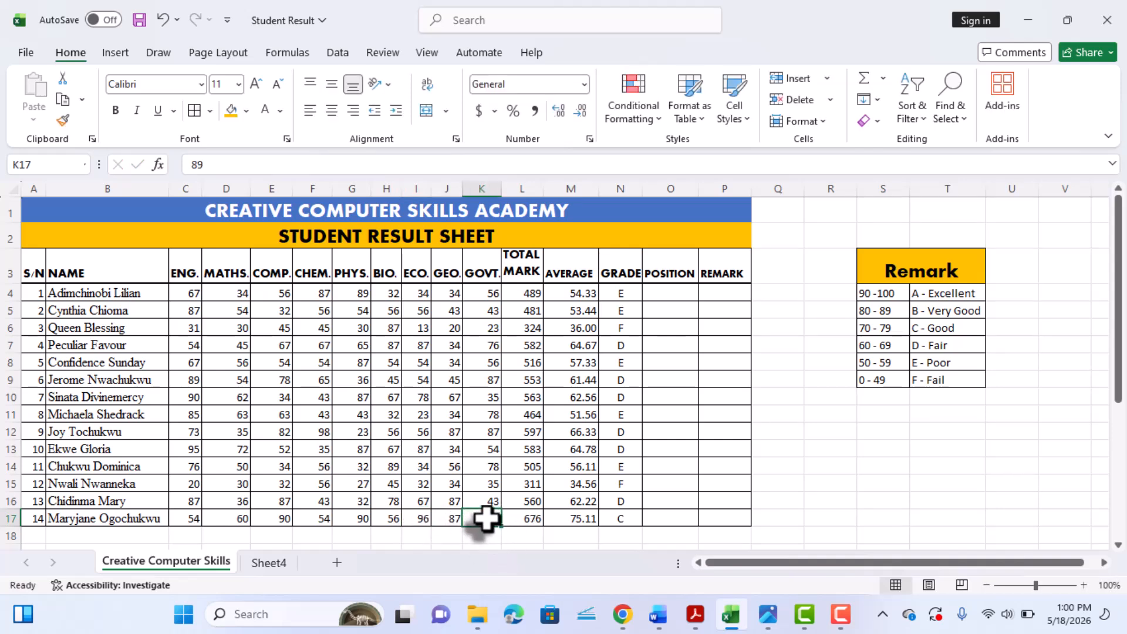
{"action": "type", "text": "96"}
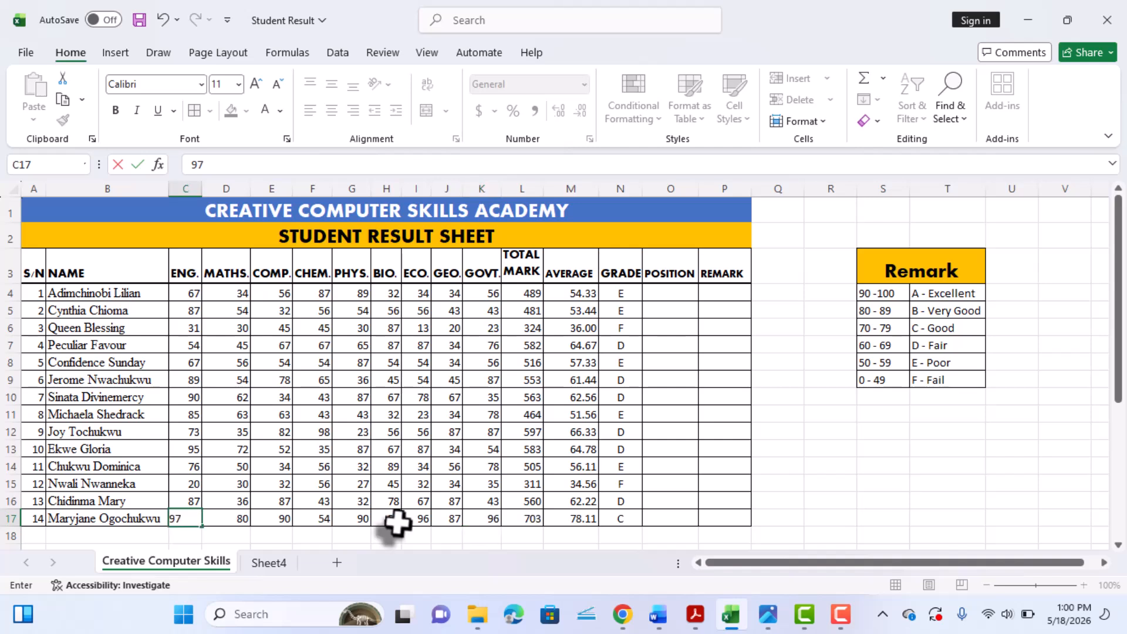
{"action": "left_click", "coordinate": [397, 521]}
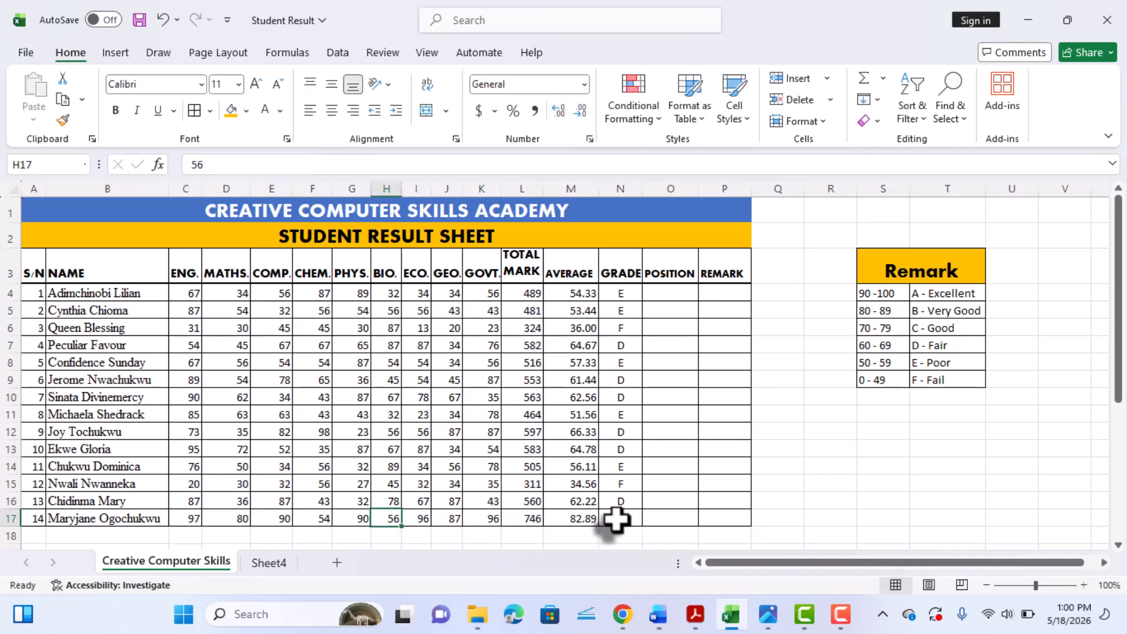
Raise the row 17 scores for GEO. to 97, BIO. to 90 and CHEM. to 98.
{"action": "left_click", "coordinate": [446, 520]}
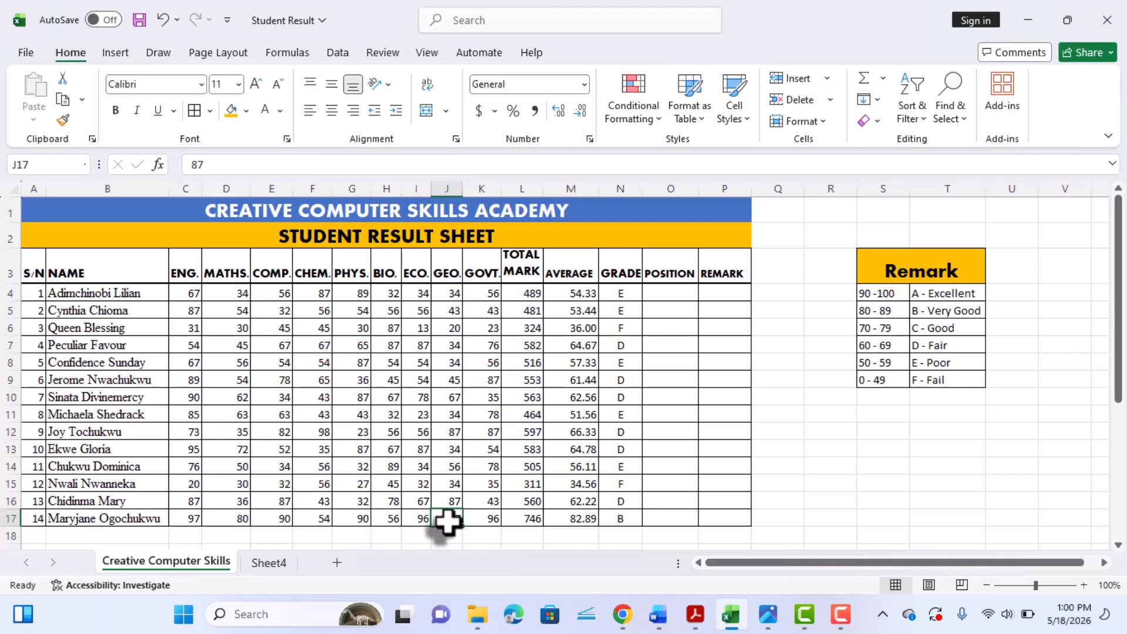
{"action": "type", "text": "97"}
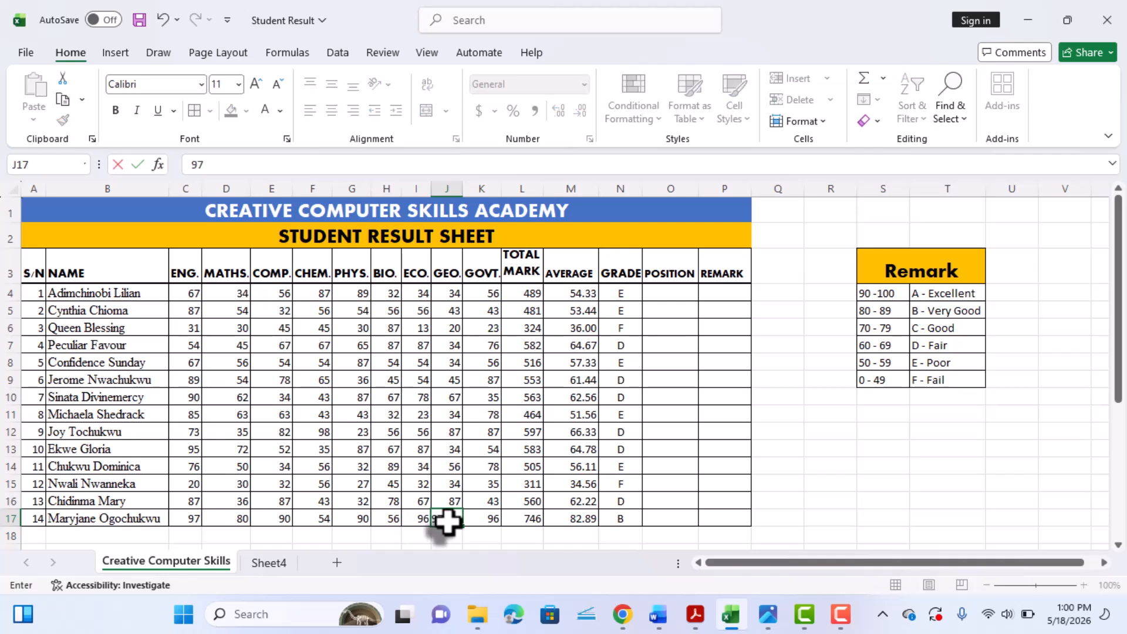
{"action": "left_click", "coordinate": [526, 505]}
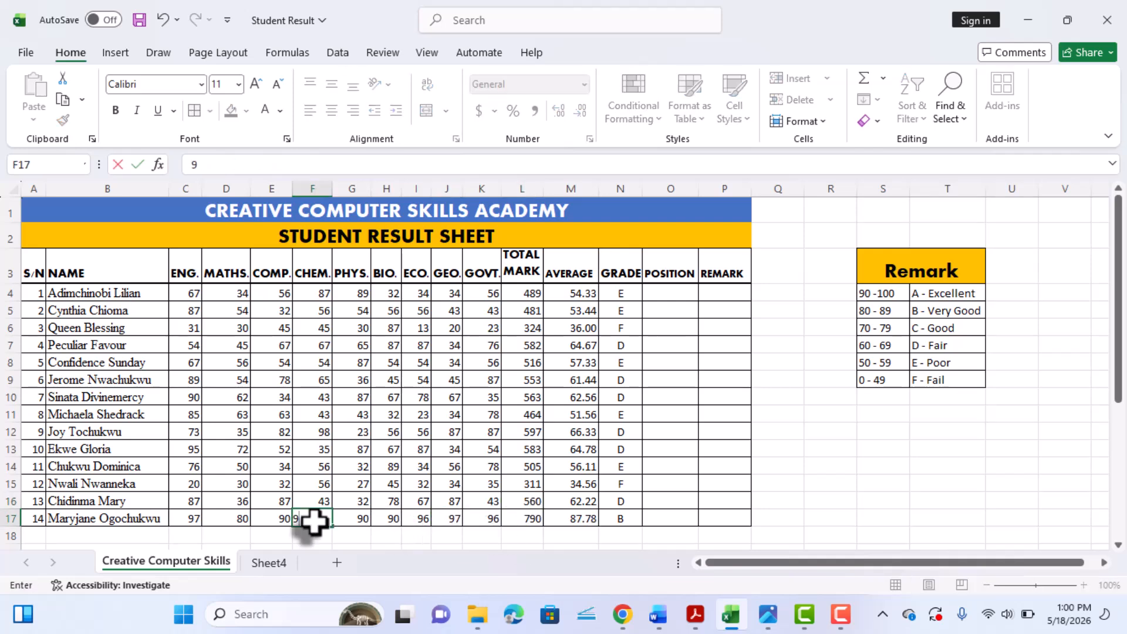
{"action": "type", "text": "8"}
{"action": "left_click", "coordinate": [385, 502]}
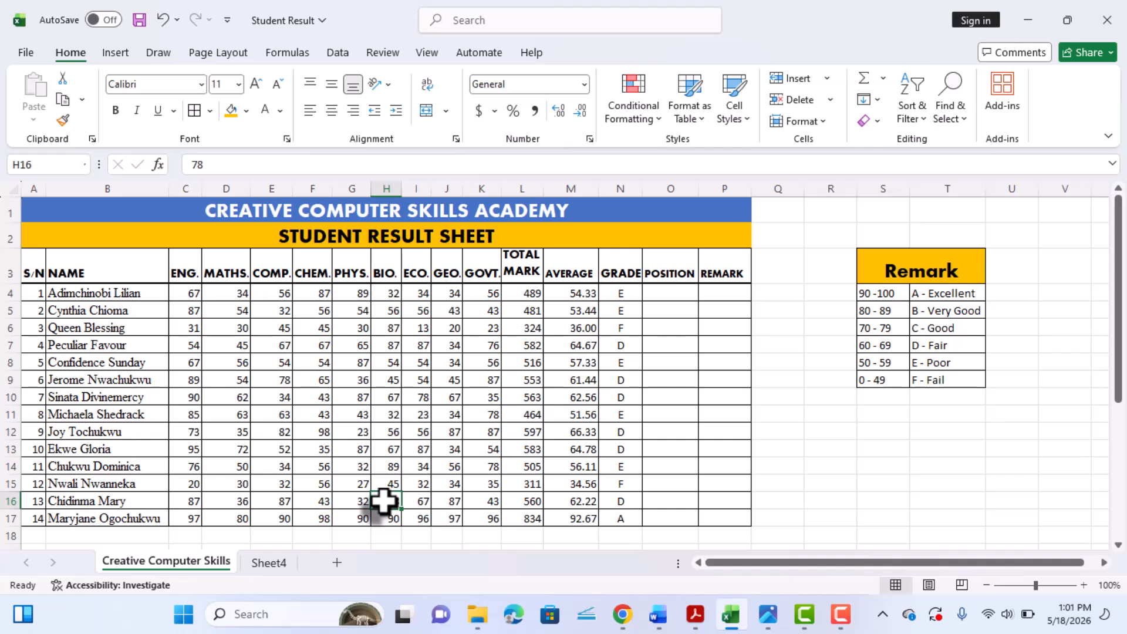
Enter the position formula =RANK(M4,$M$4:$M$17) in O4 to rank the first student's average.
{"action": "left_click", "coordinate": [662, 294]}
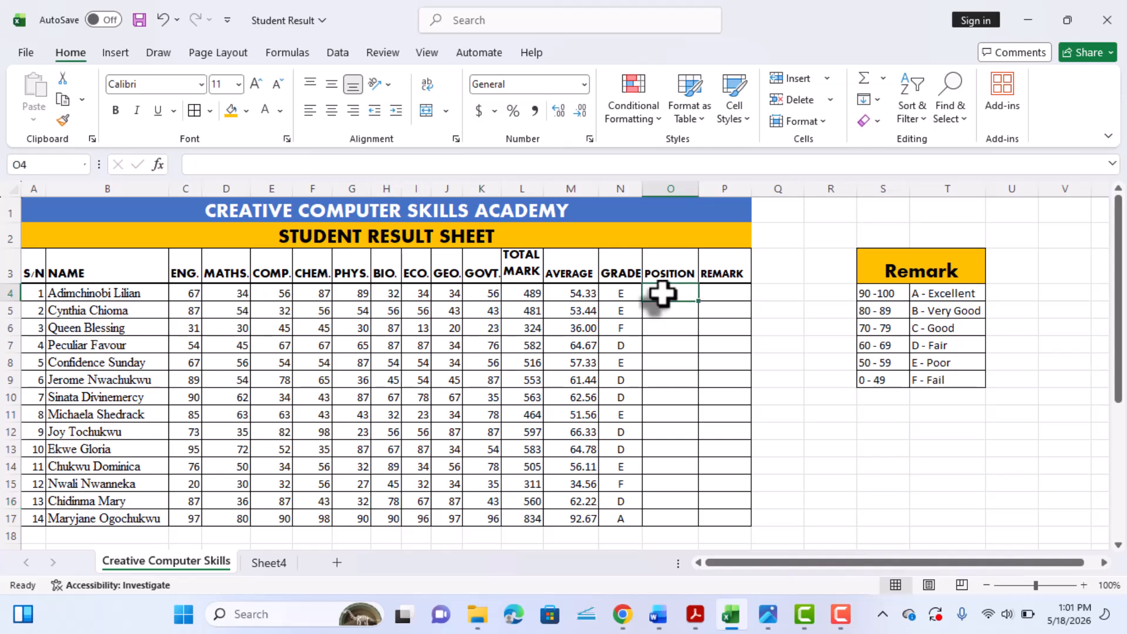
{"action": "type", "text": "="}
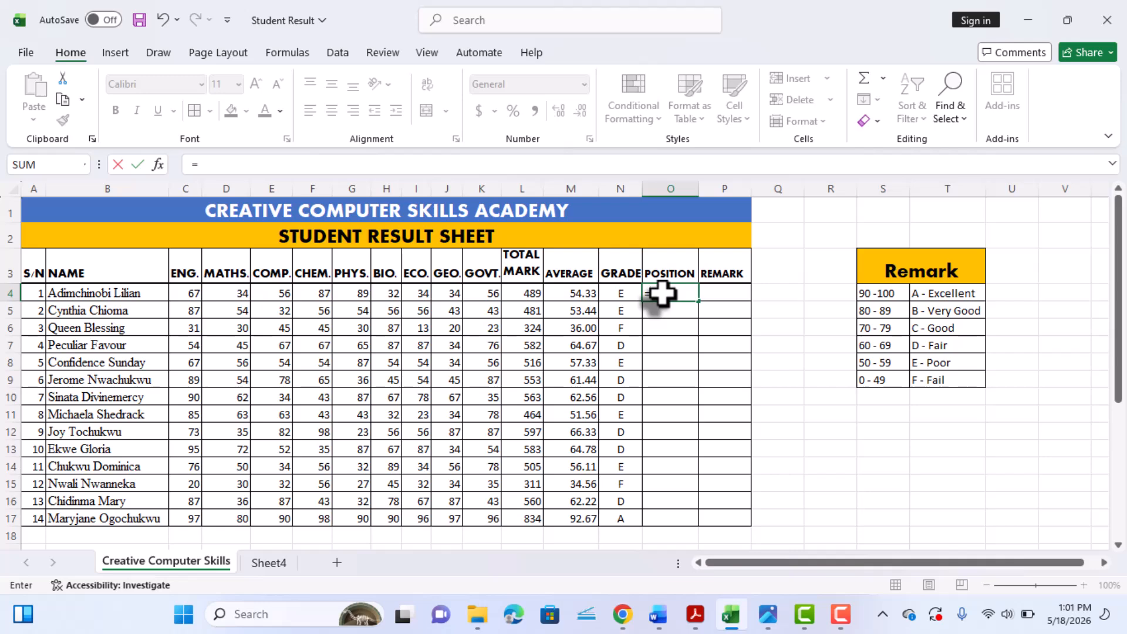
{"action": "type", "text": "RANK"}
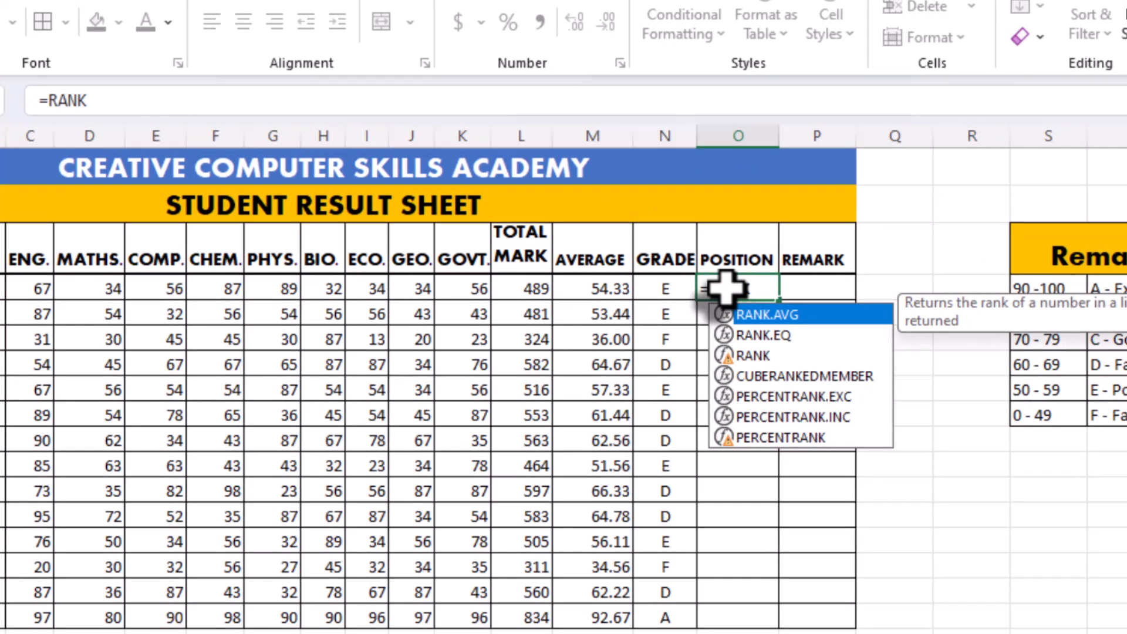
{"action": "type", "text": "("}
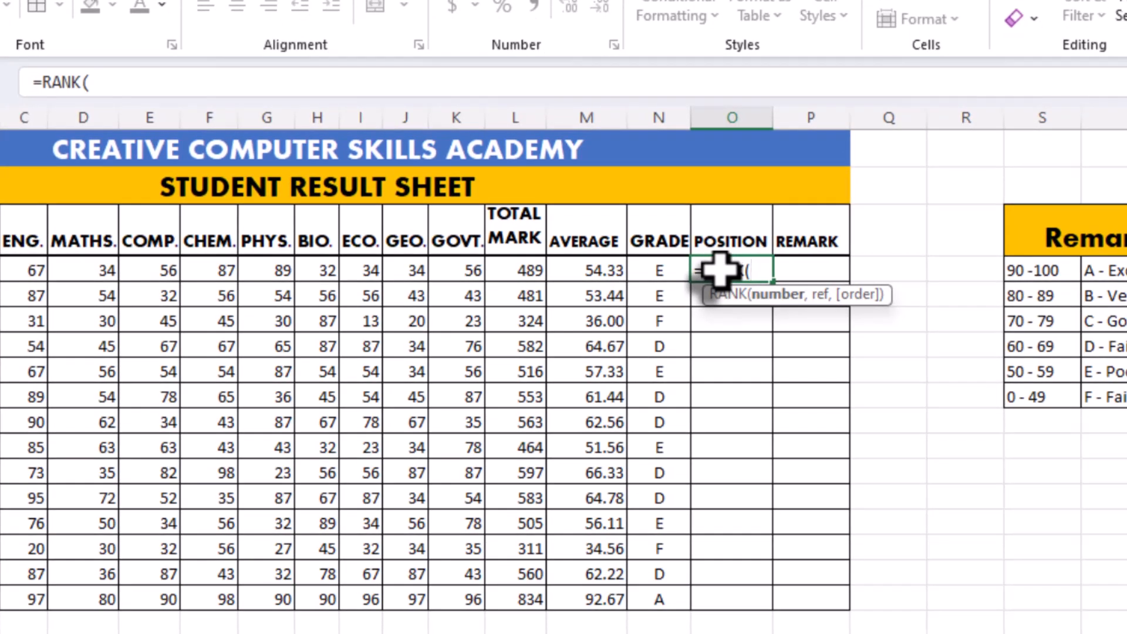
{"action": "left_click", "coordinate": [597, 268]}
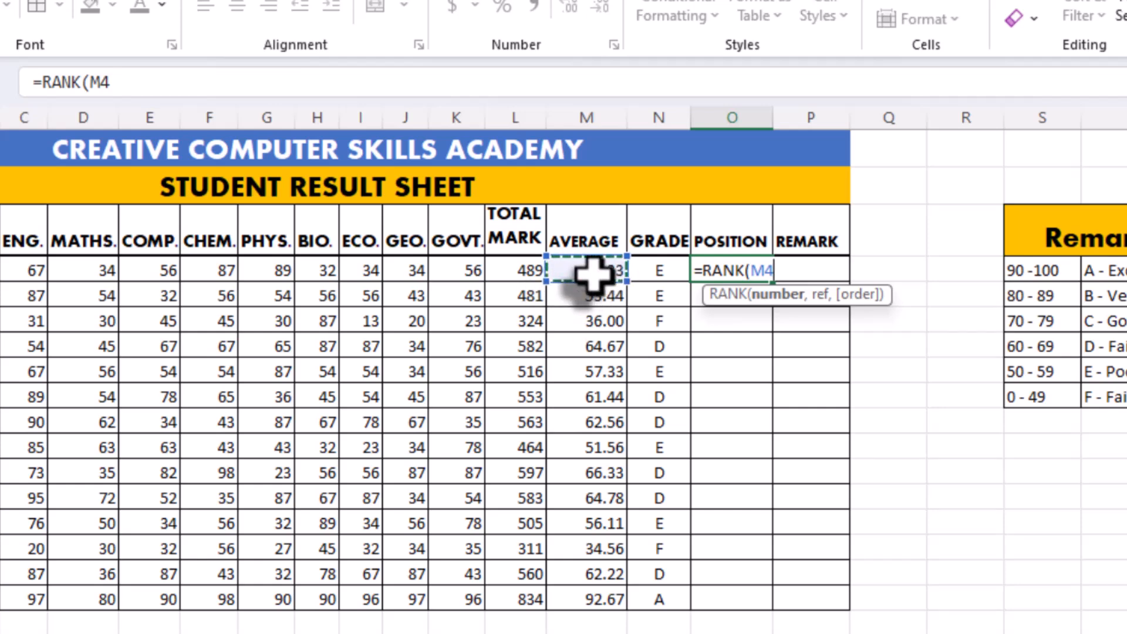
{"action": "type", "text": ","}
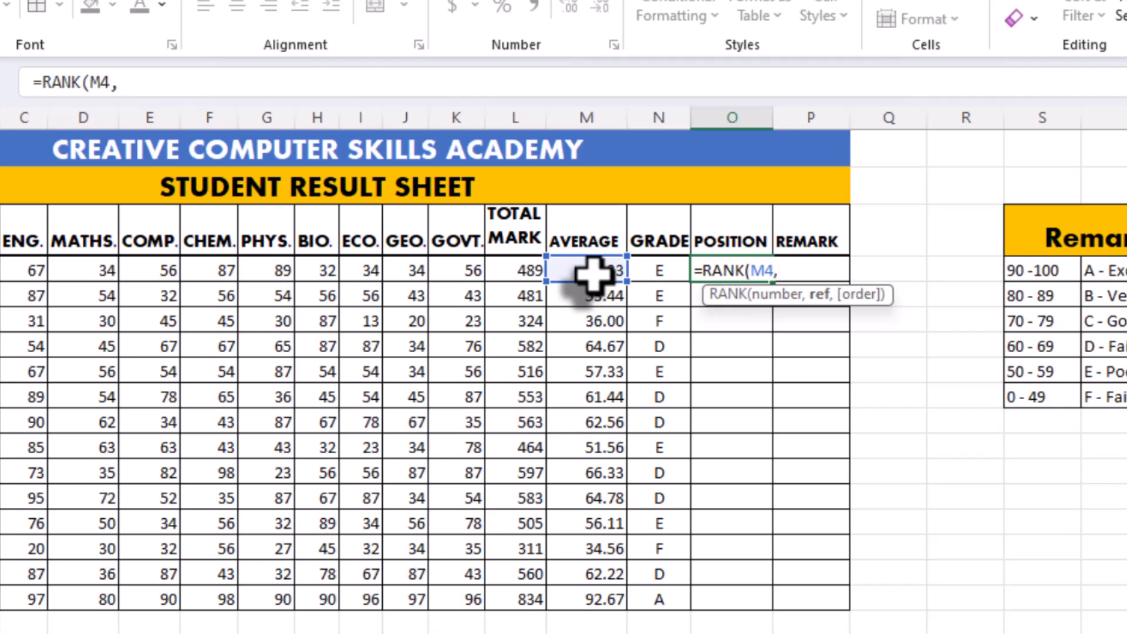
{"action": "type", "text": "$M$4"}
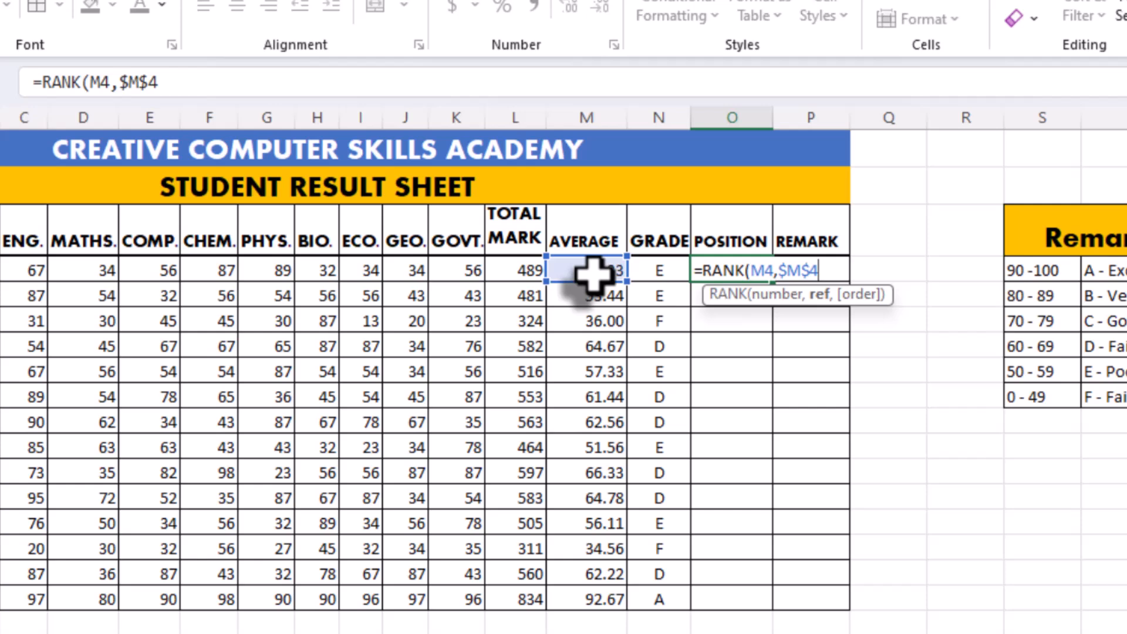
{"action": "type", "text": ":$"}
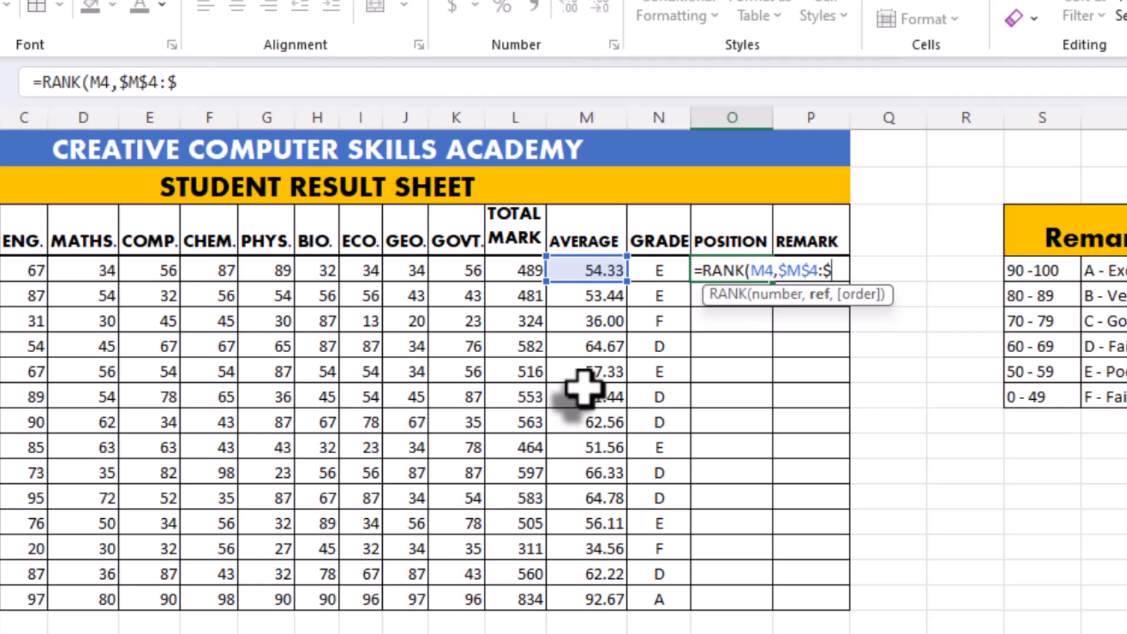
{"action": "type", "text": "M$17"}
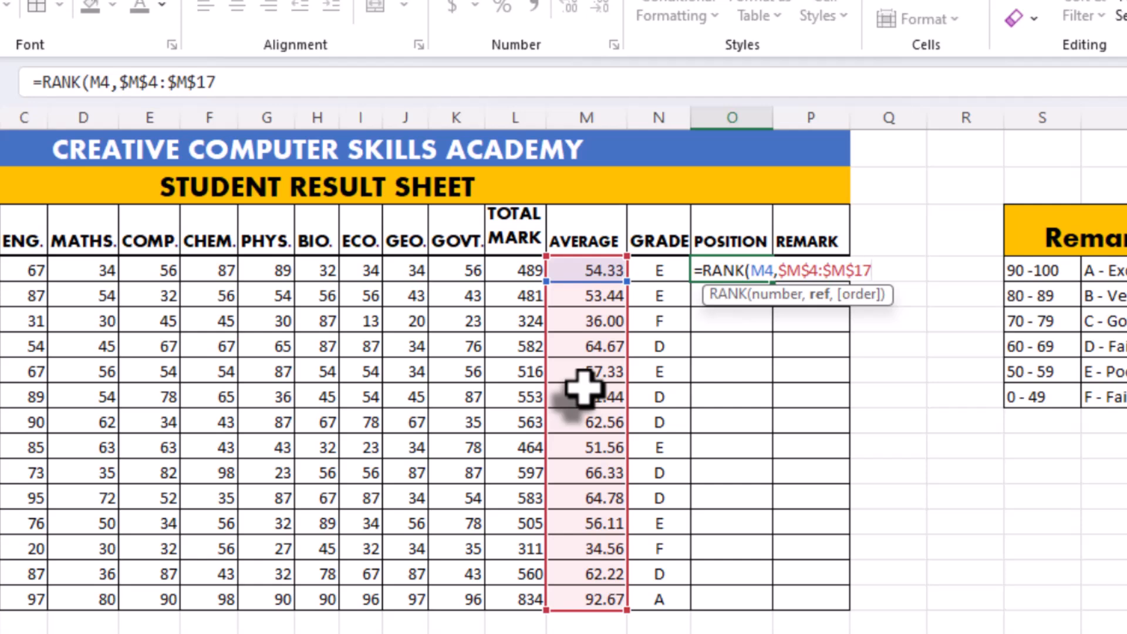
{"action": "type", "text": ")"}
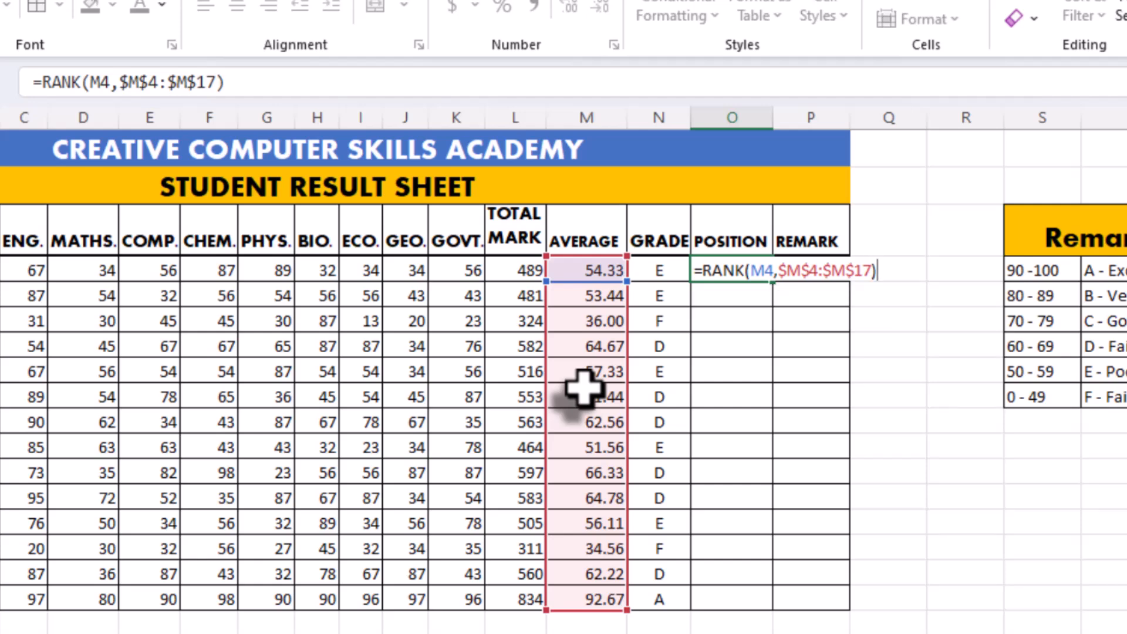
{"action": "key", "text": "Return"}
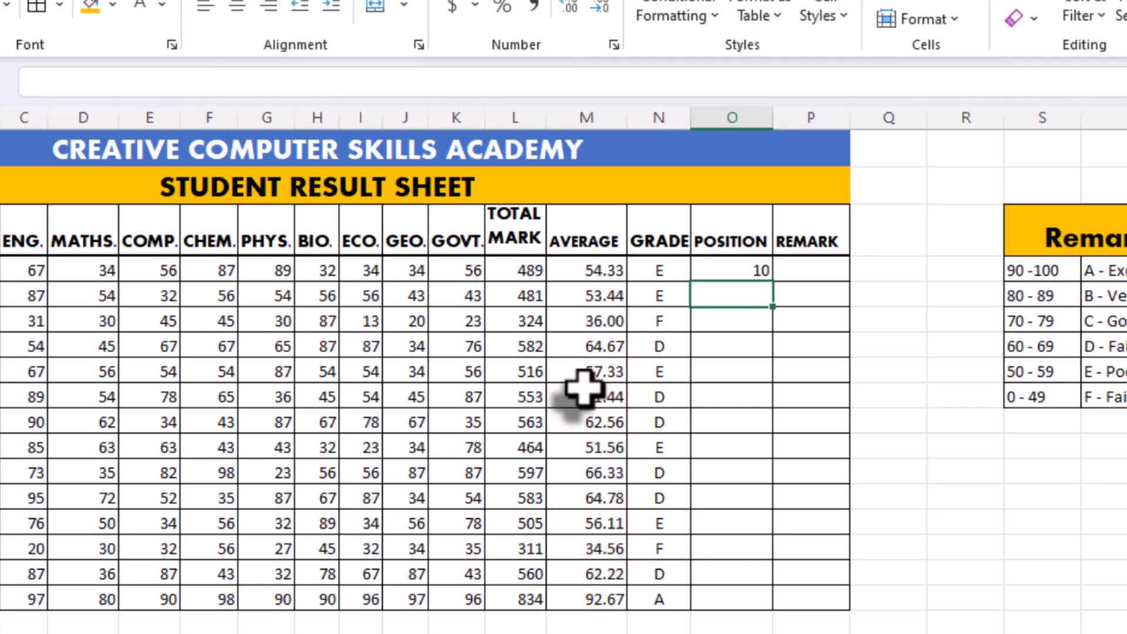
Fill the RANK formula from O4 down through O17 for the remaining students.
{"action": "left_click", "coordinate": [727, 264]}
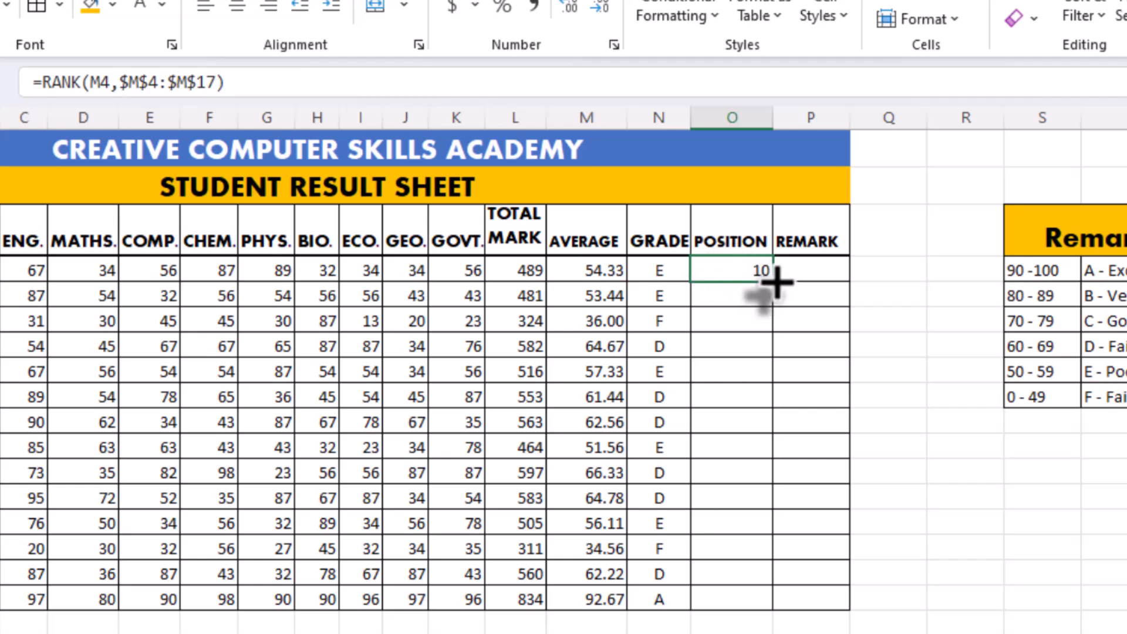
{"action": "left_click_drag", "start_coordinate": [776, 283], "coordinate": [781, 610]}
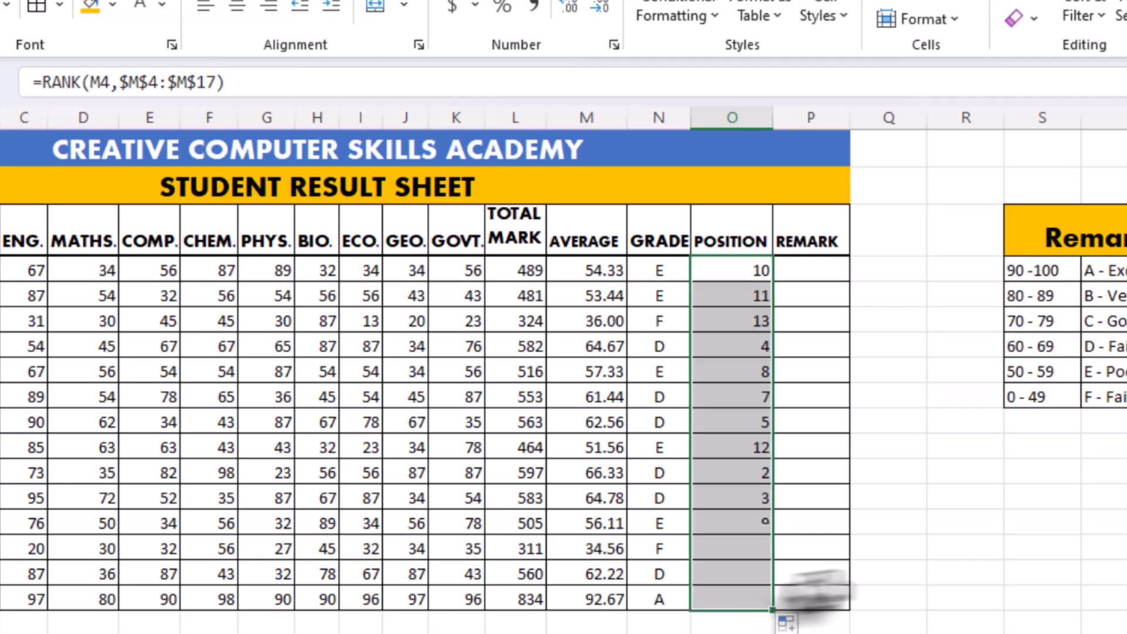
{"action": "left_click", "coordinate": [963, 522]}
Center the positions in O4:O17 horizontally.
{"action": "left_click", "coordinate": [748, 596]}
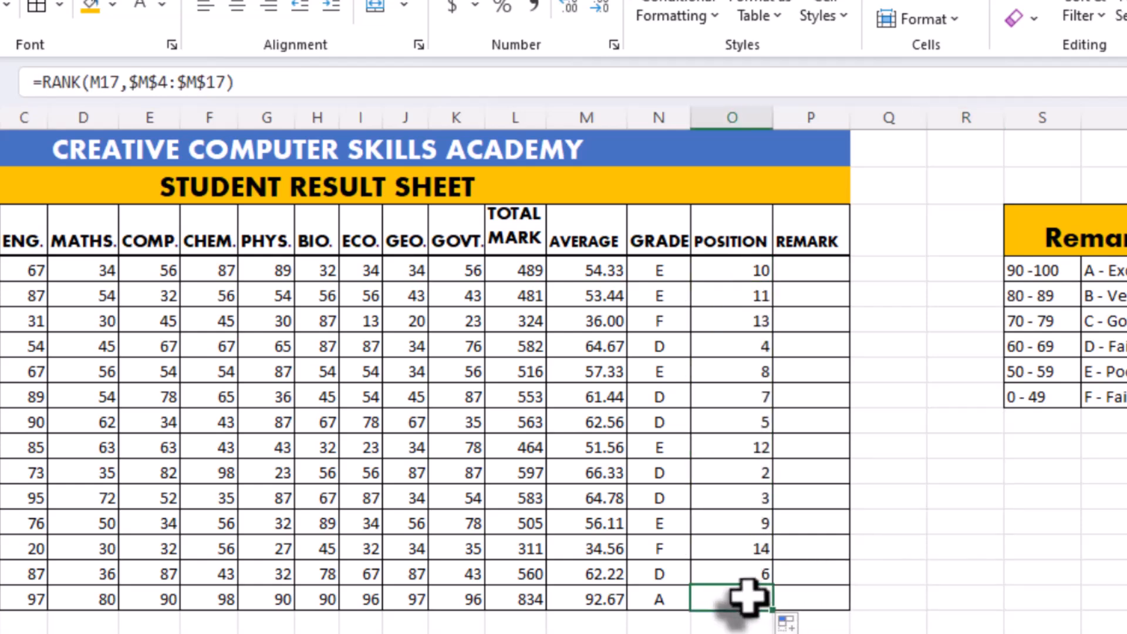
{"action": "left_click_drag", "start_coordinate": [749, 596], "coordinate": [722, 277]}
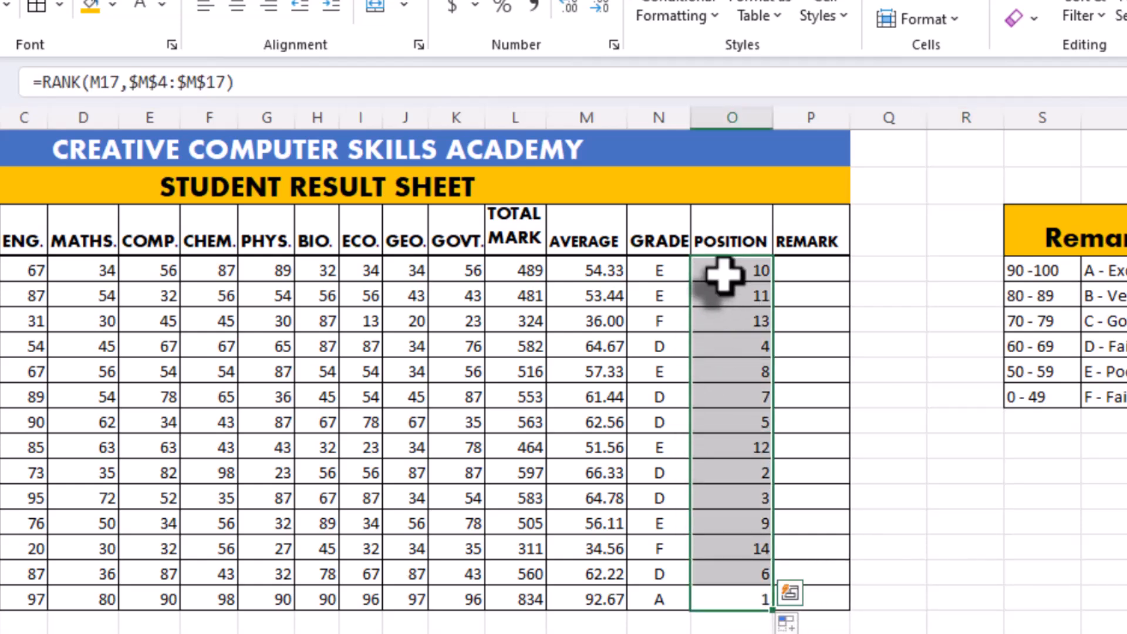
{"action": "left_click", "coordinate": [237, 7]}
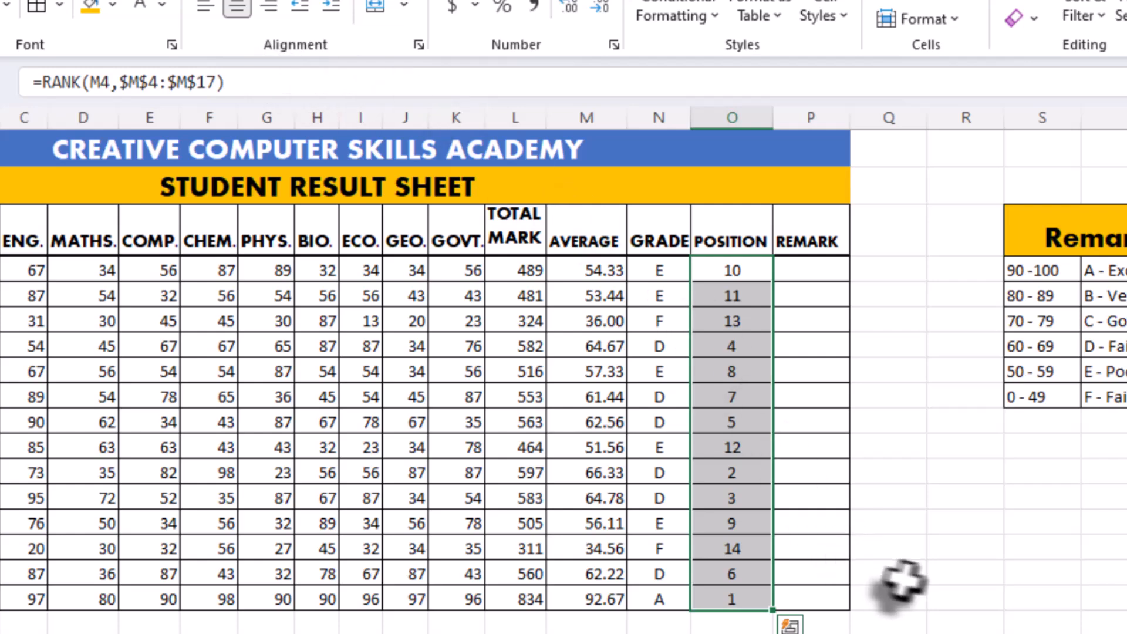
{"action": "left_click", "coordinate": [950, 572]}
{"action": "left_click", "coordinate": [724, 593]}
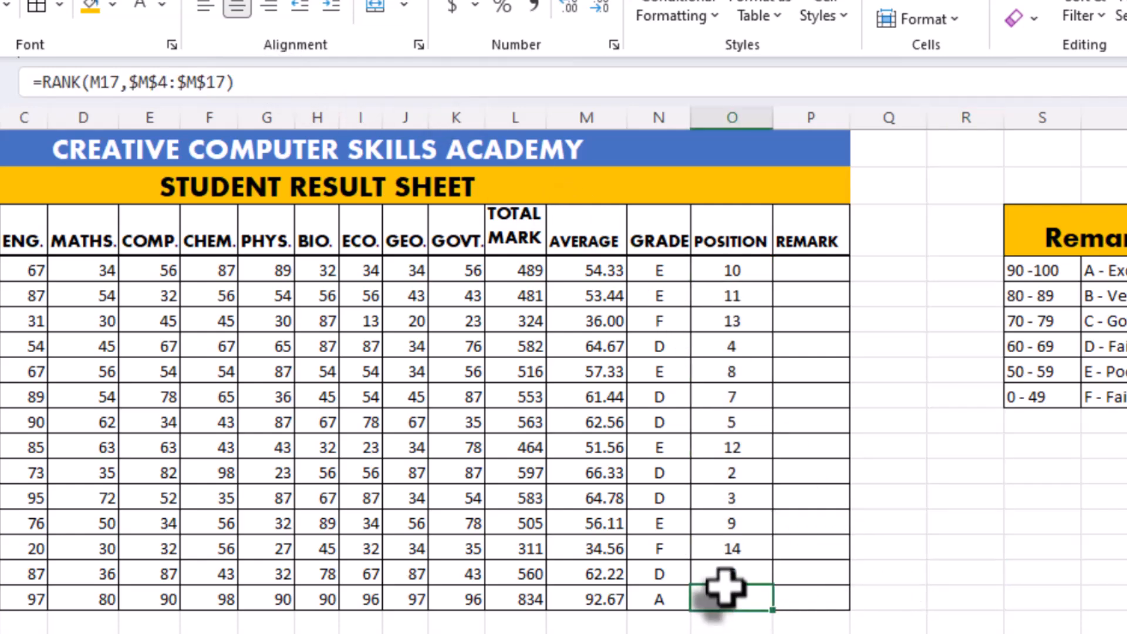
{"action": "left_click", "coordinate": [732, 473]}
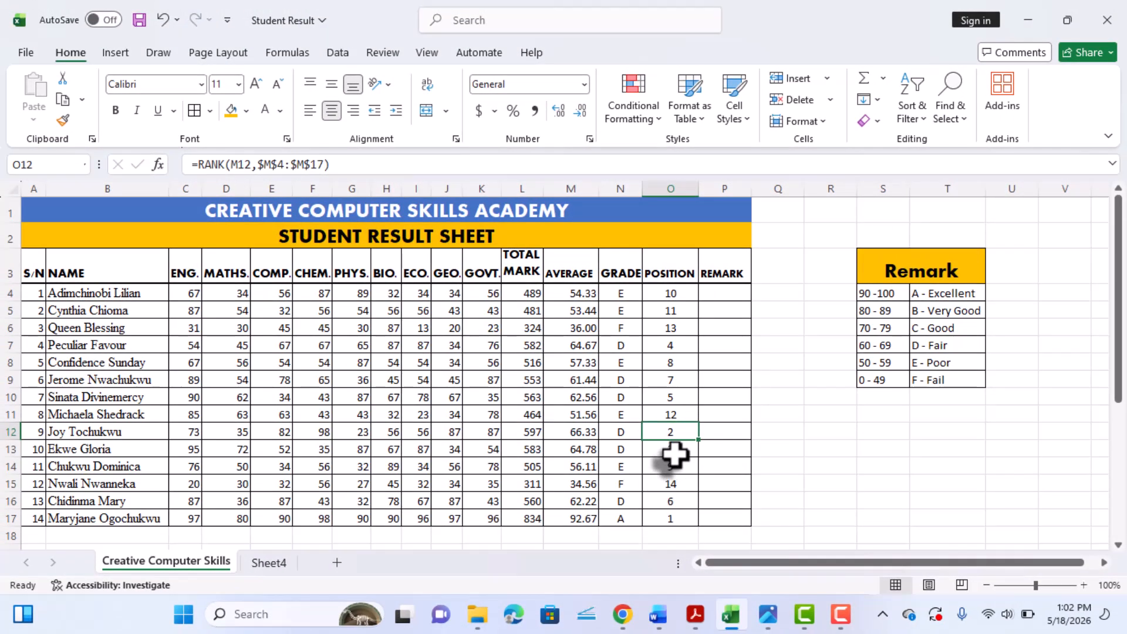
{"action": "left_click", "coordinate": [674, 455]}
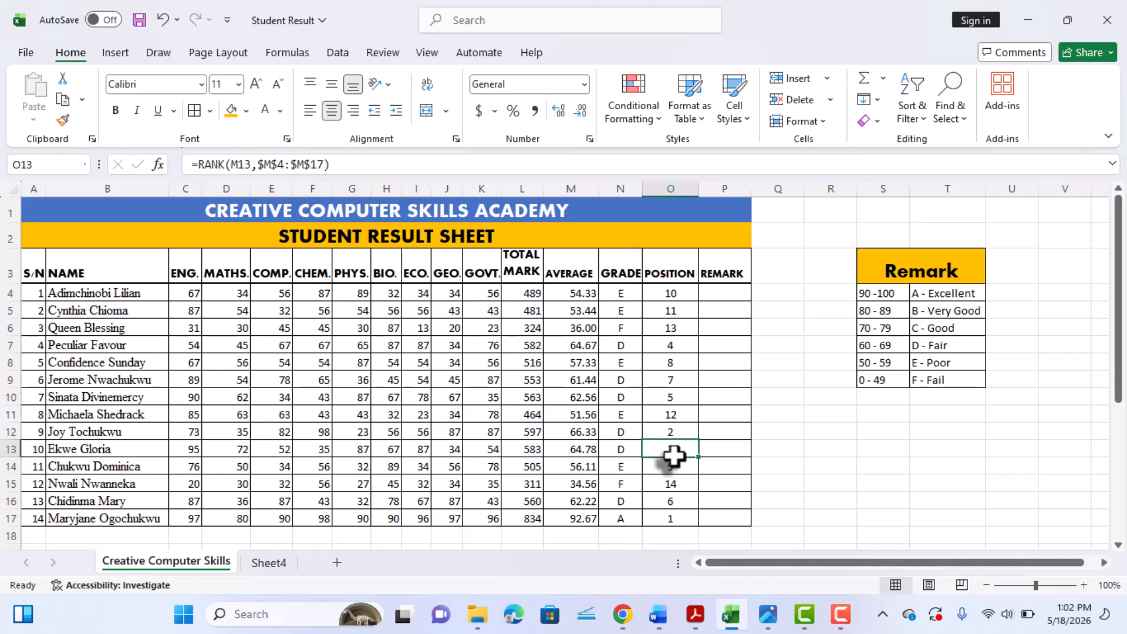
{"action": "left_click", "coordinate": [670, 346]}
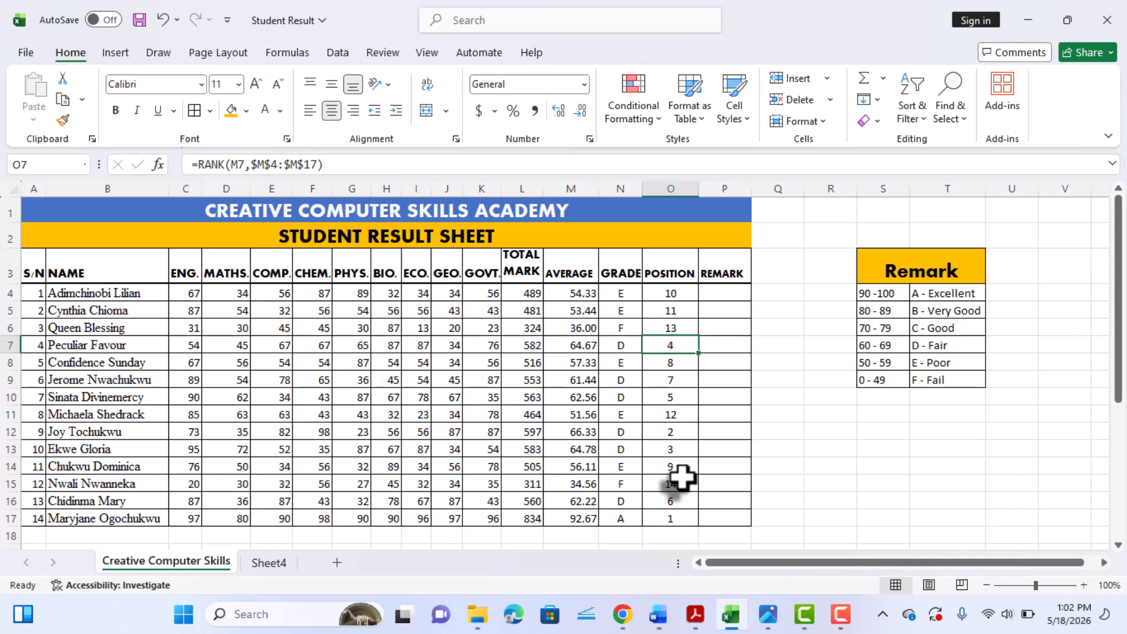
Widen the REMARK column P to make room for the remark text.
{"action": "left_click", "coordinate": [724, 292]}
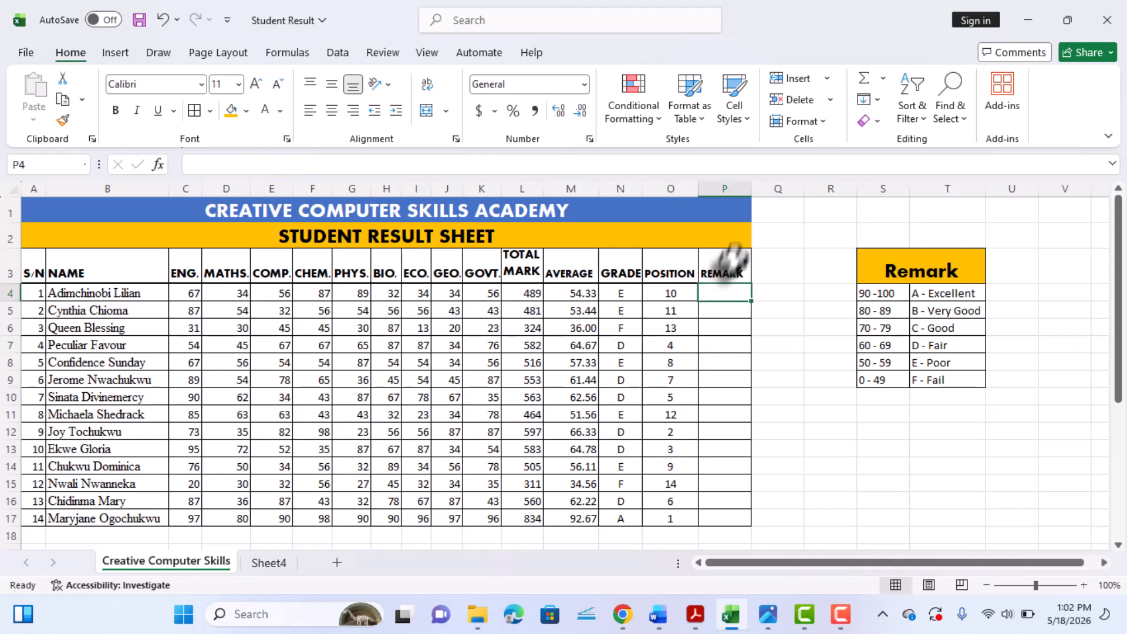
{"action": "left_click_drag", "start_coordinate": [751, 189], "coordinate": [793, 189]}
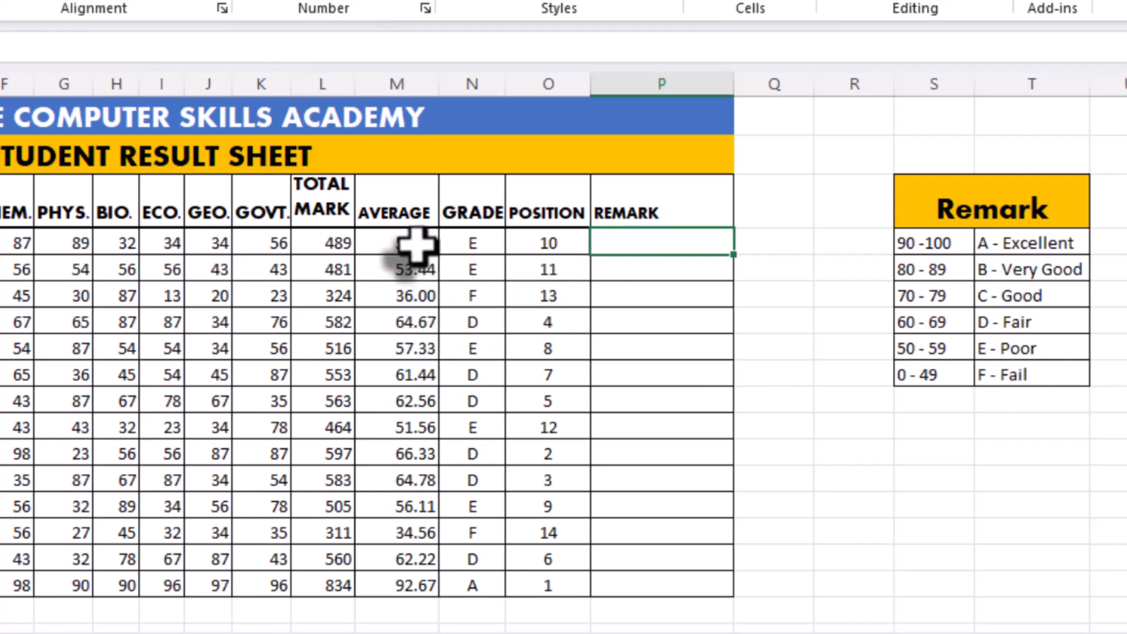
Copy the nested IF grade formula from N4 into the first student's remark cell P4, keeping its M4 references.
{"action": "left_click", "coordinate": [476, 241]}
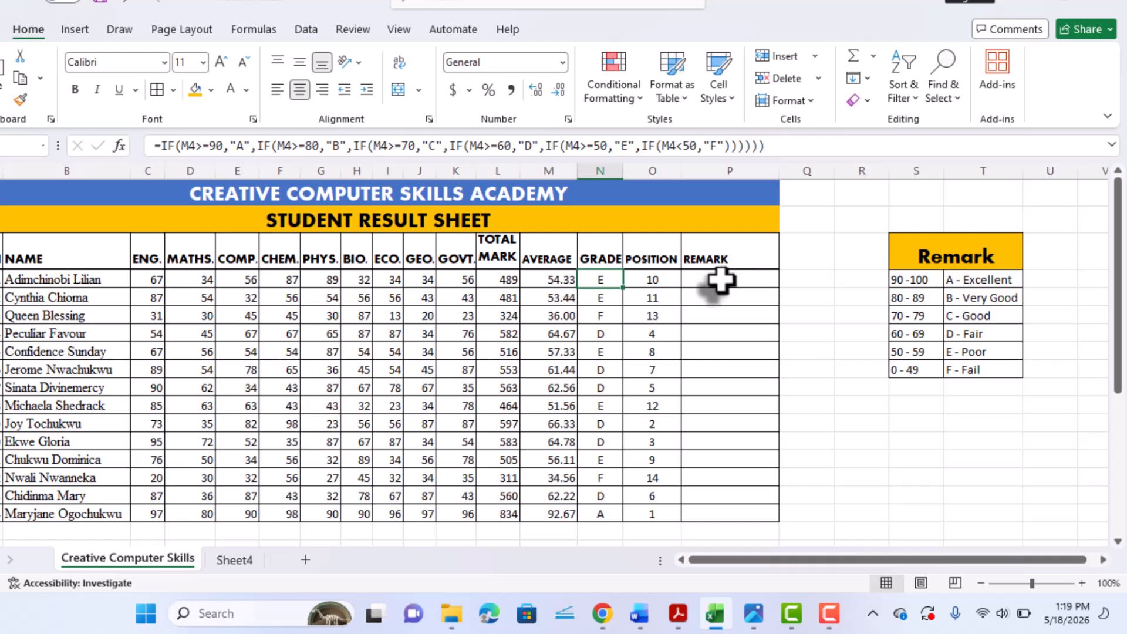
{"action": "left_click", "coordinate": [721, 280]}
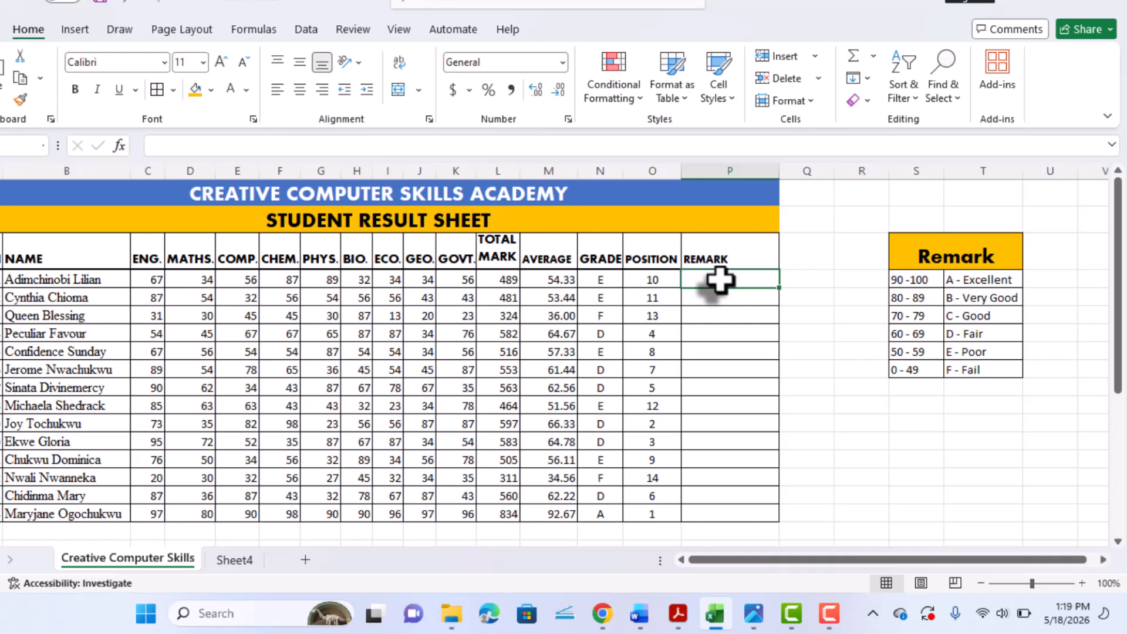
{"action": "type", "text": "=IF(M4>=90,\"A\",IF(M4>=80,\"B\",IF(M4>=70,\"C\",IF(M4>=60,\"D\",IF(M4>=50,\"E\",IF(M4<50,\"F\"))))))"}
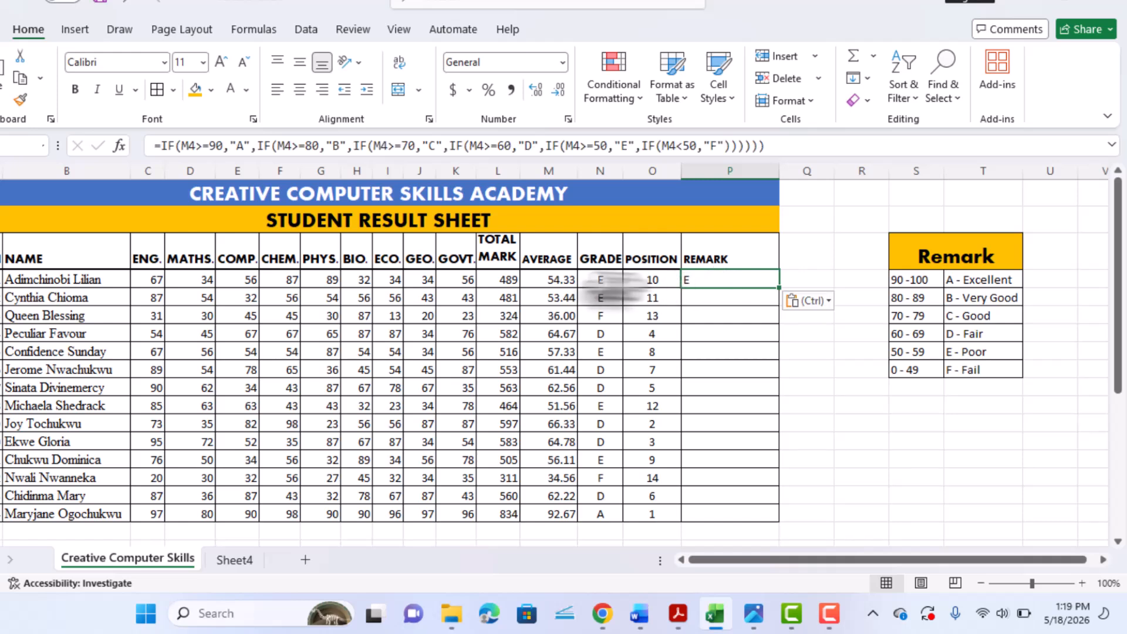
In P4's formula, replace the result "A" with "Excellent" and "B" with "Very Good".
{"action": "left_click", "coordinate": [244, 146]}
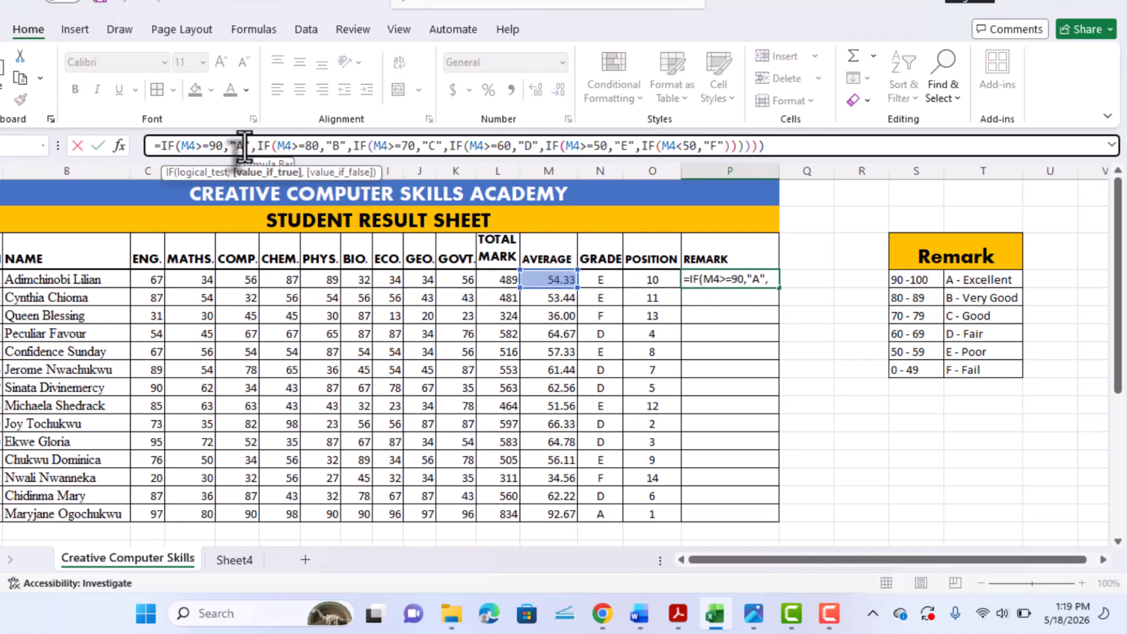
{"action": "key", "text": "BackSpace"}
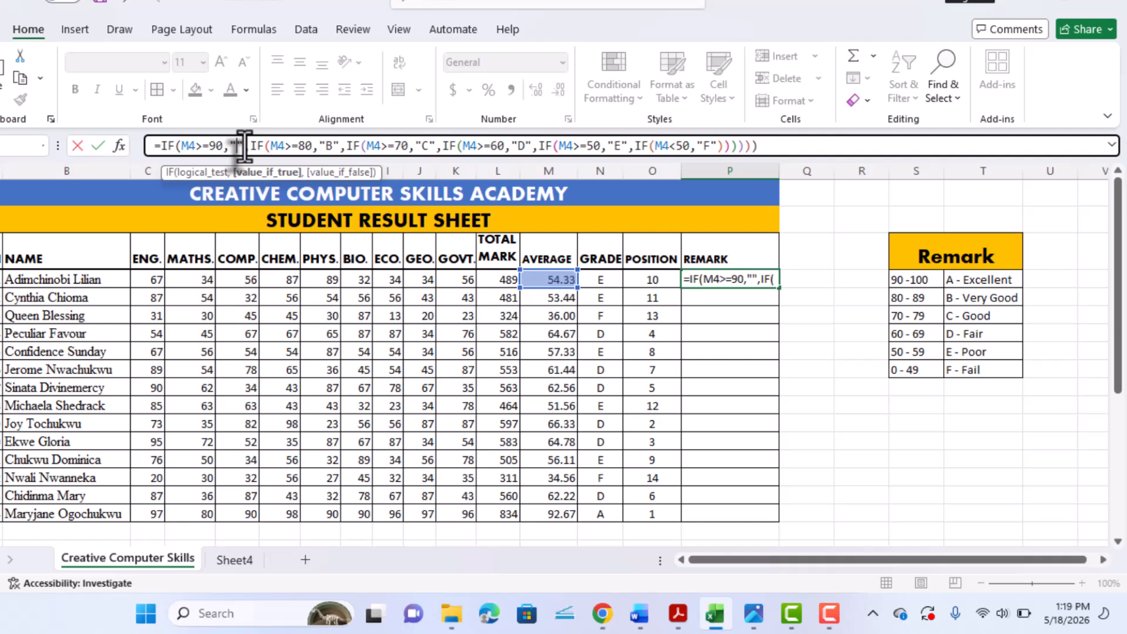
{"action": "type", "text": "E"}
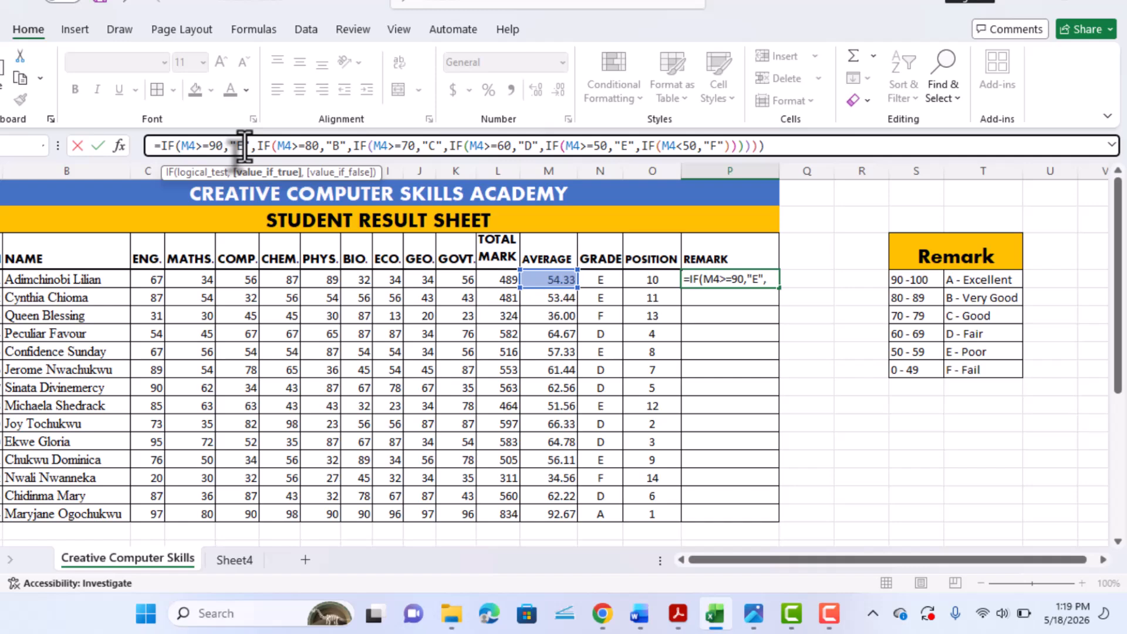
{"action": "type", "text": "xcelle"}
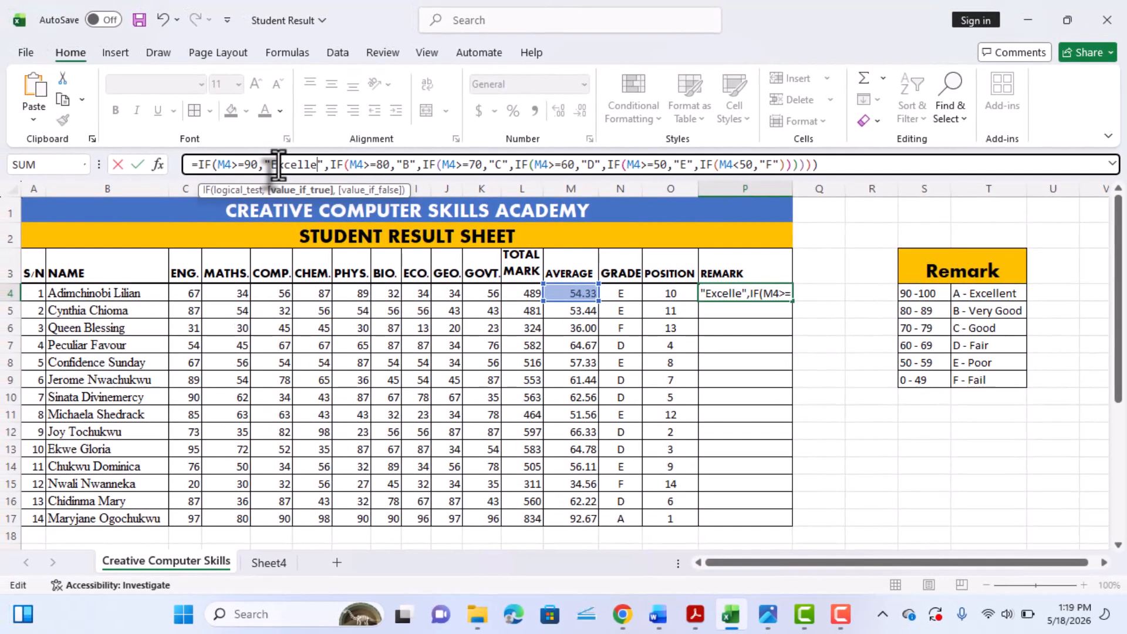
{"action": "type", "text": "nt"}
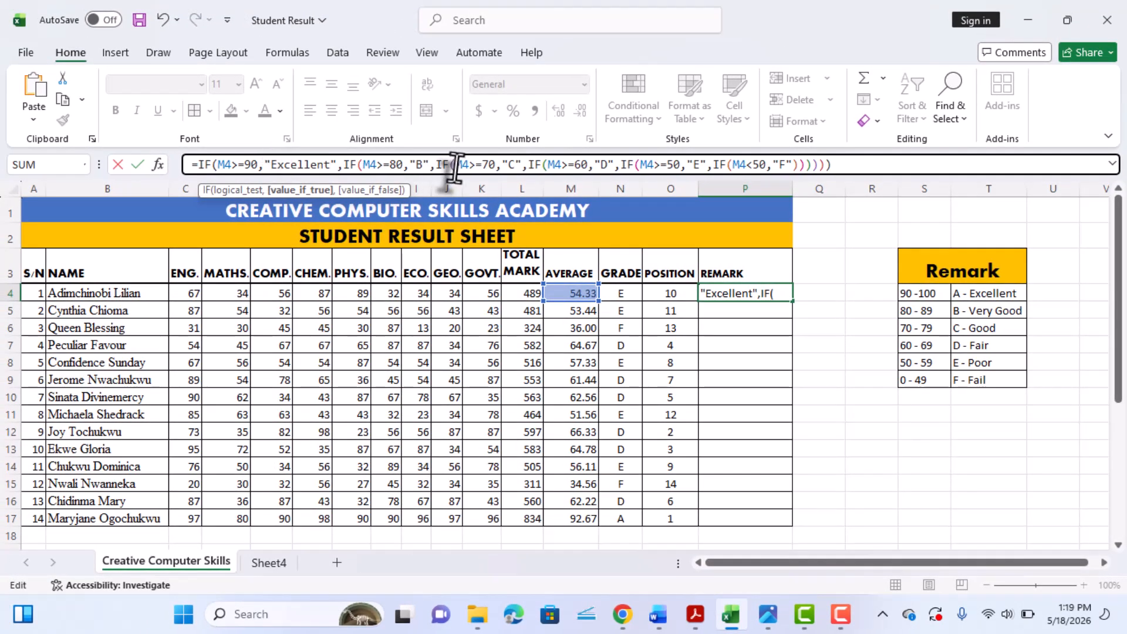
{"action": "left_click", "coordinate": [420, 165]}
{"action": "key", "text": "BackSpace"}
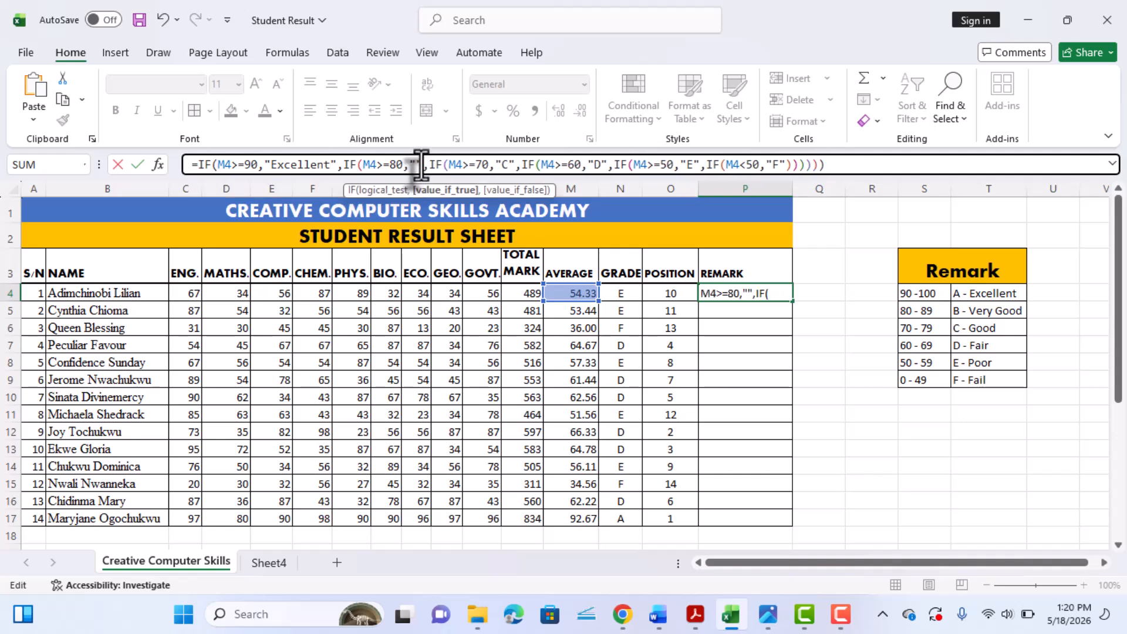
{"action": "type", "text": "Very Goo"}
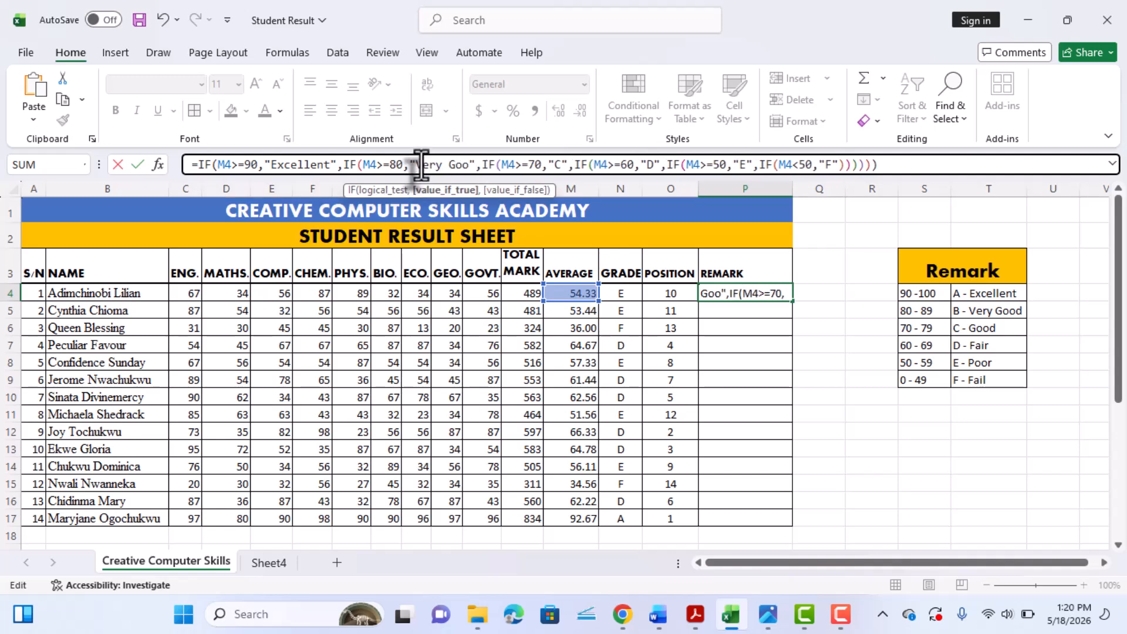
{"action": "type", "text": "d"}
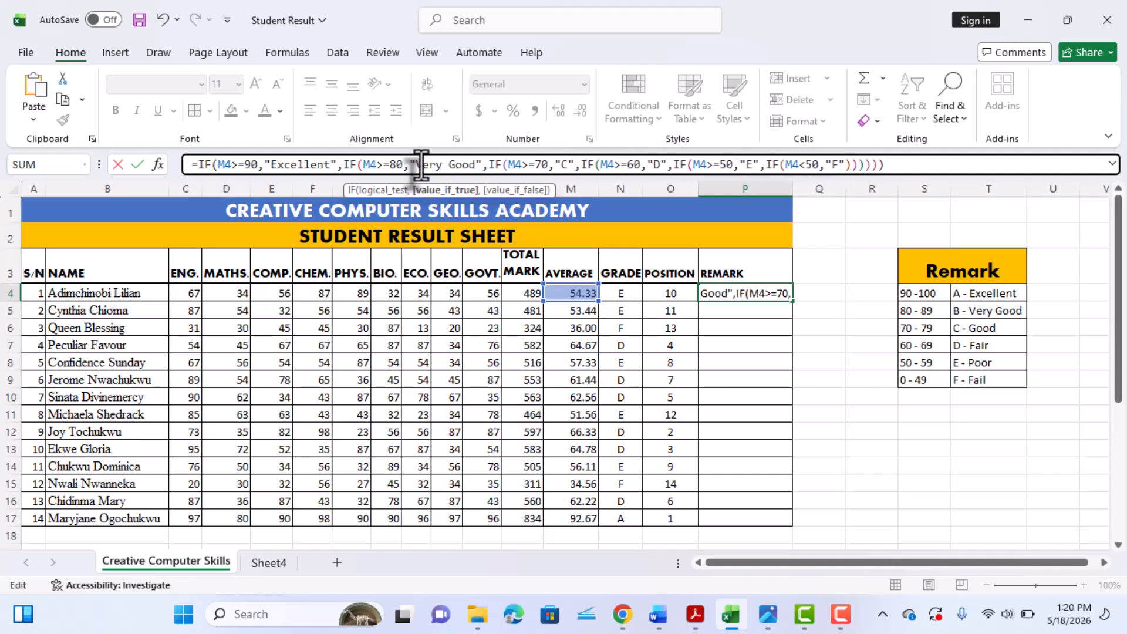
In P4's formula, replace the result "C" with "Good" and "D" with "Fair".
{"action": "left_click", "coordinate": [568, 165]}
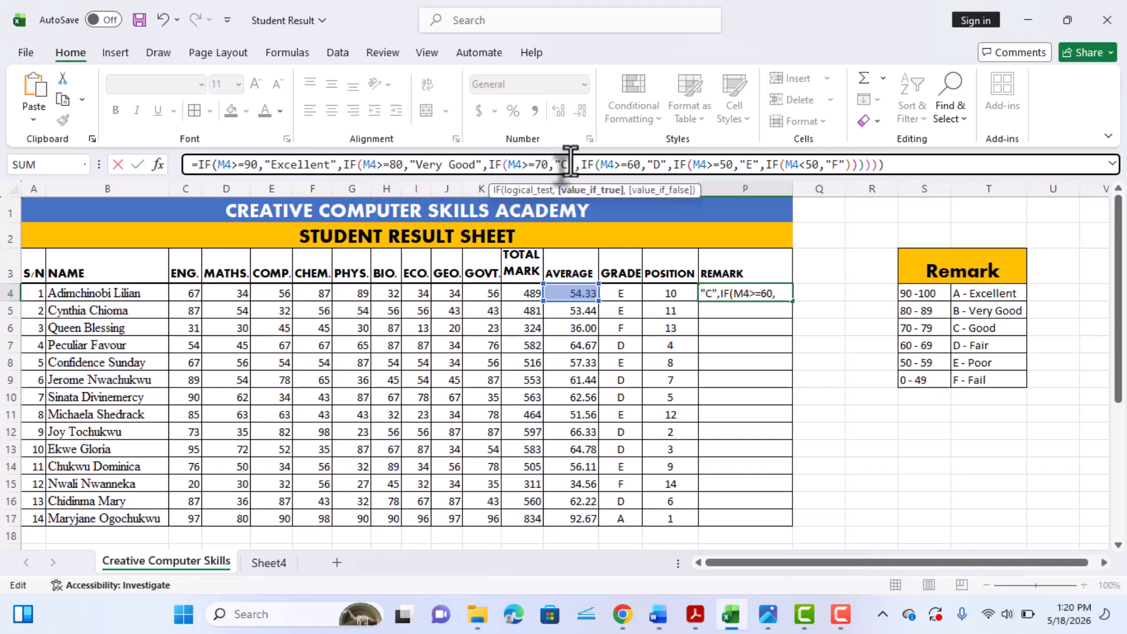
{"action": "key", "text": "BackSpace"}
{"action": "type", "text": "Good"}
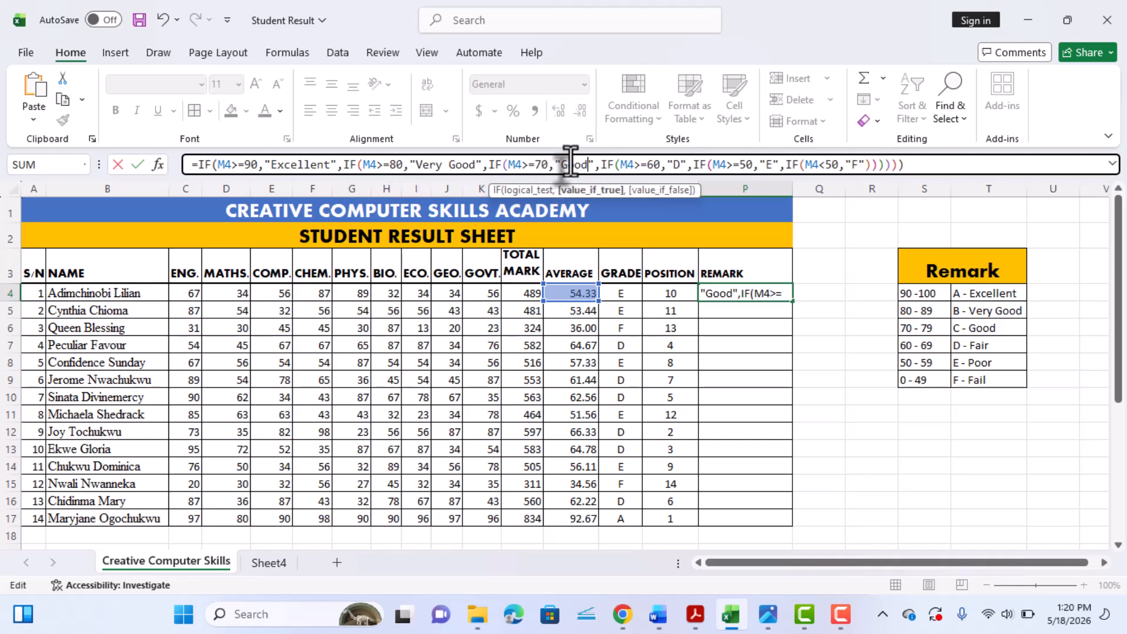
{"action": "left_click", "coordinate": [676, 165]}
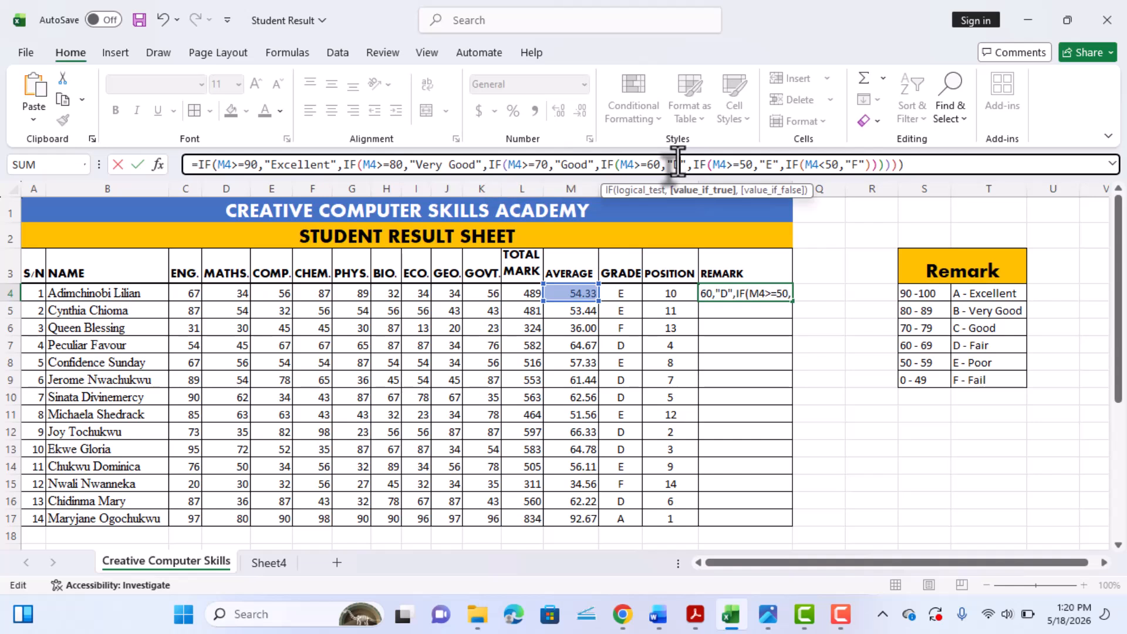
{"action": "key", "text": "BackSpace"}
{"action": "type", "text": "Fair"}
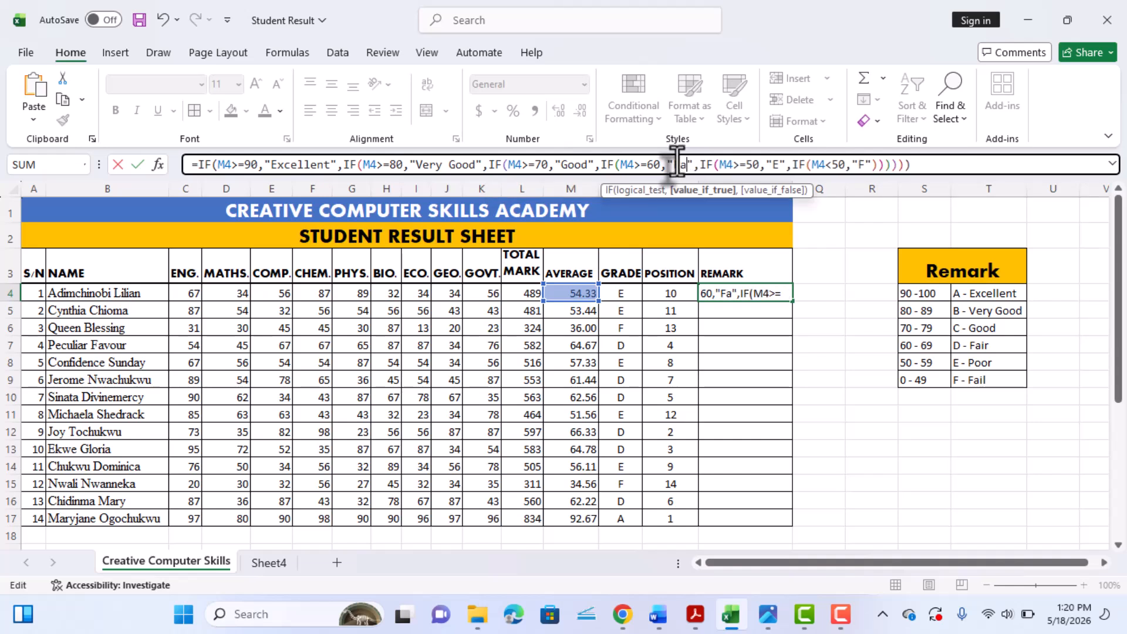
Replace the result "E" with "Poor" and "F" with "Fail" in P4's formula and commit it.
{"action": "left_click", "coordinate": [790, 163]}
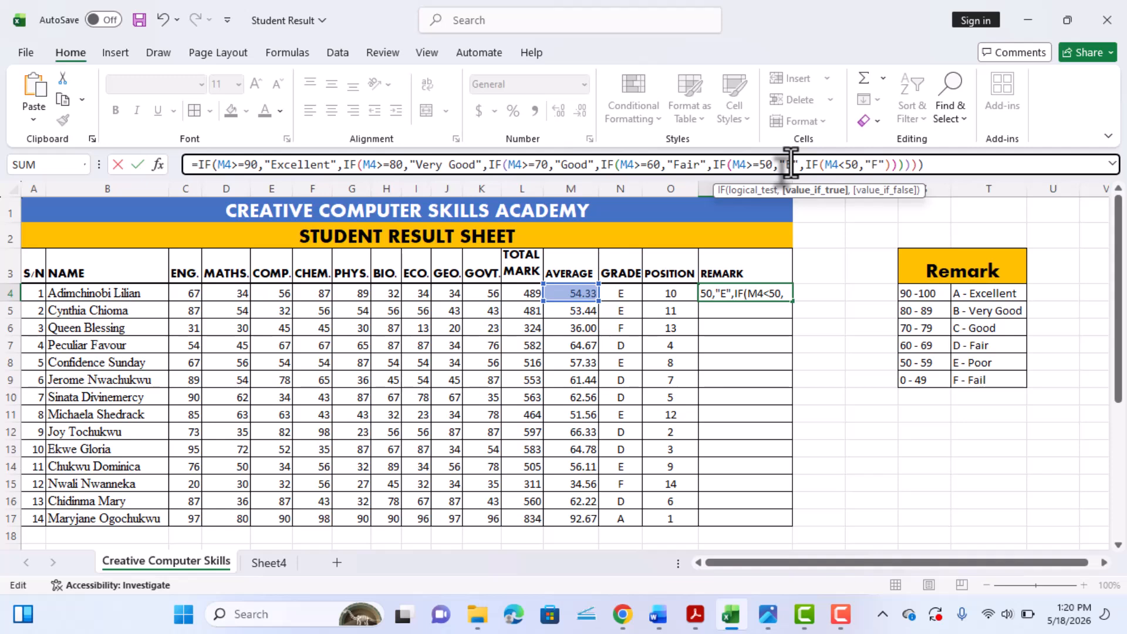
{"action": "key", "text": "BackSpace"}
{"action": "type", "text": "Poor"}
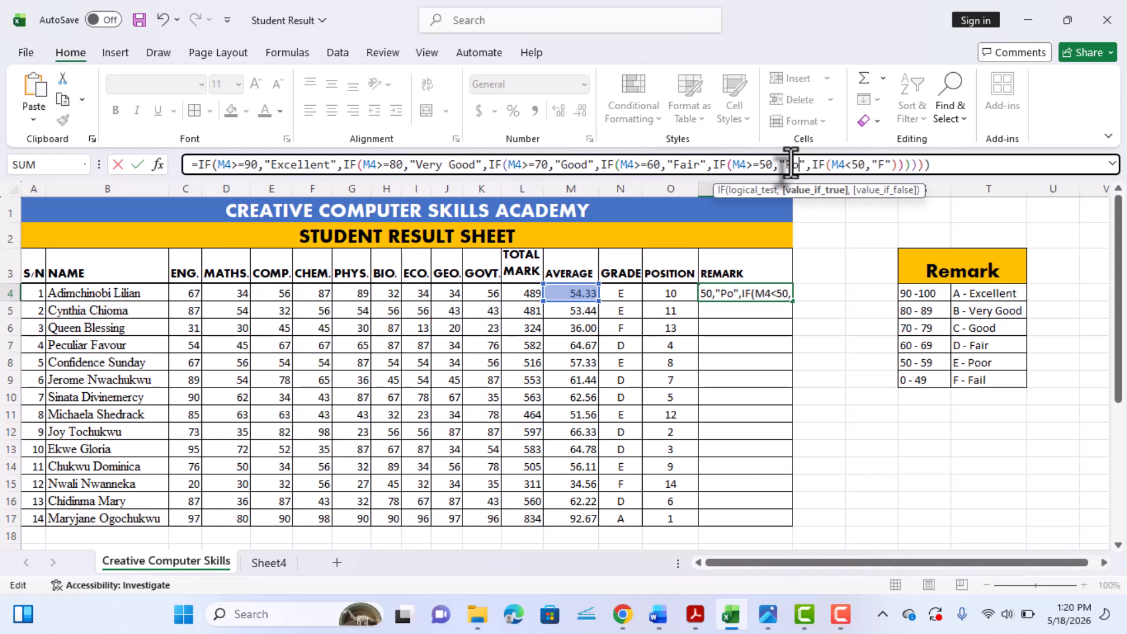
{"action": "left_click", "coordinate": [896, 164]}
{"action": "type", "text": "ail"}
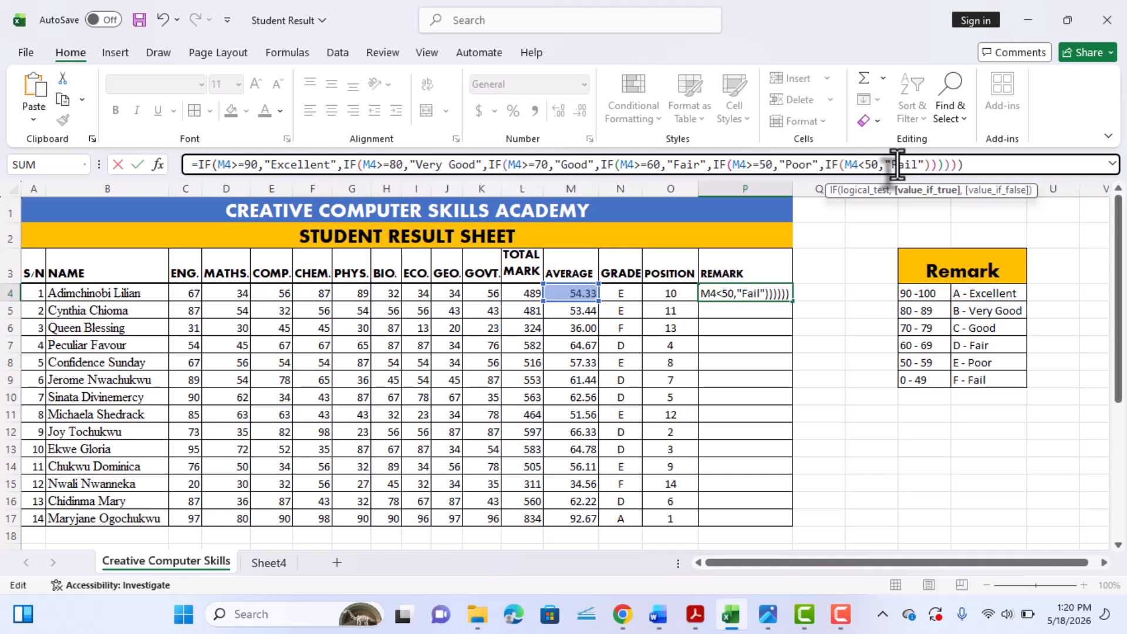
{"action": "key", "text": "Return"}
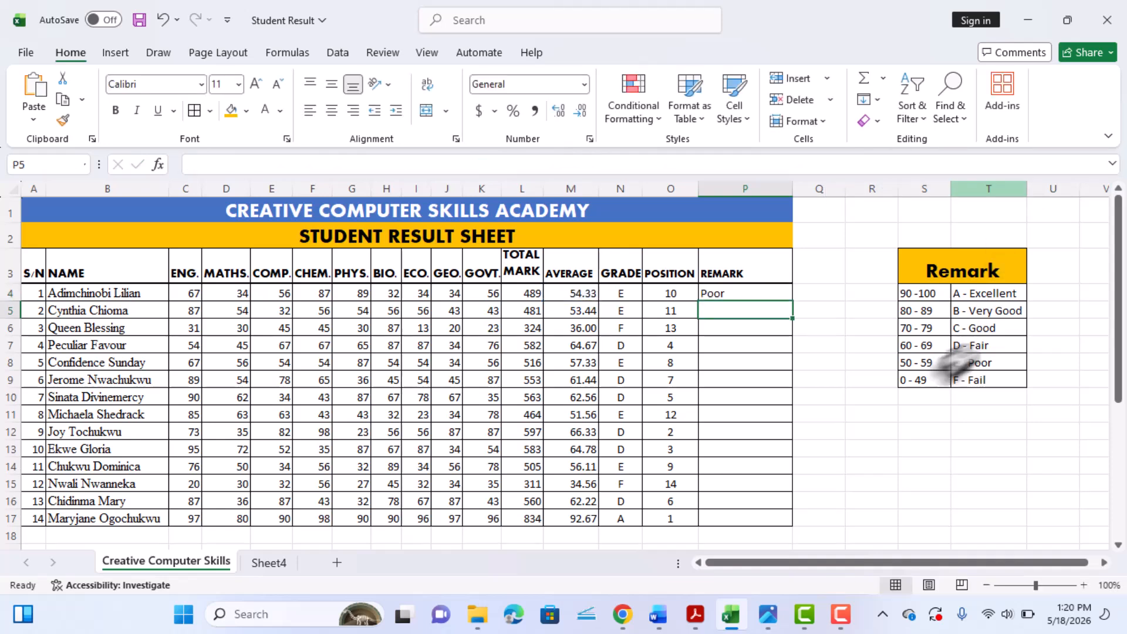
Fill the remark formula from P4 down through P17 and center the remarks horizontally.
{"action": "left_click", "coordinate": [734, 294]}
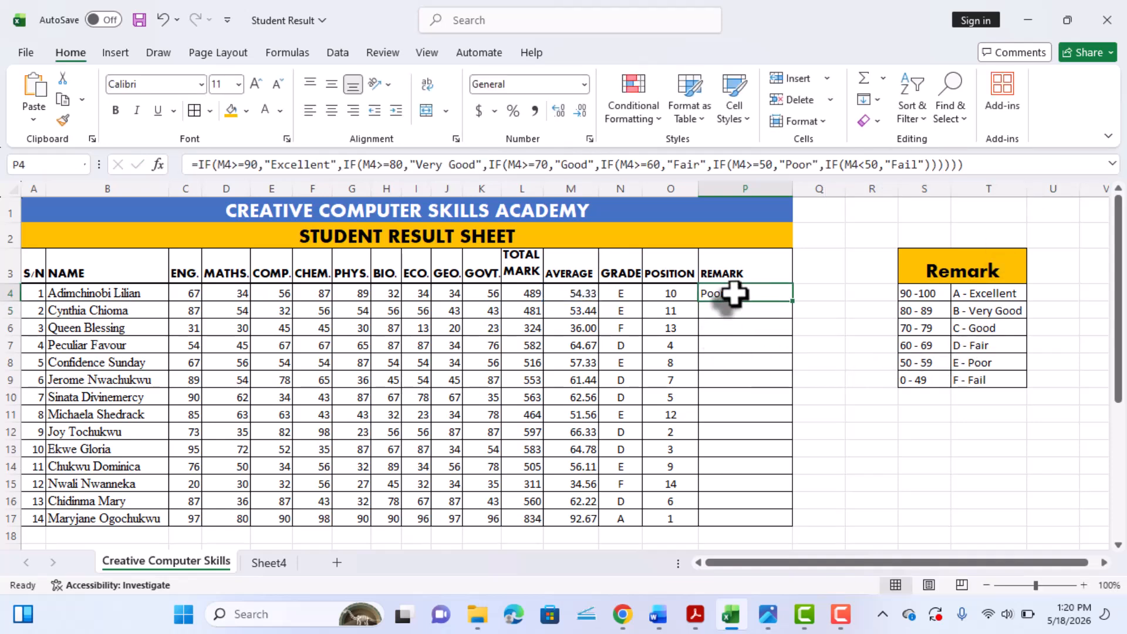
{"action": "double_click", "coordinate": [792, 302]}
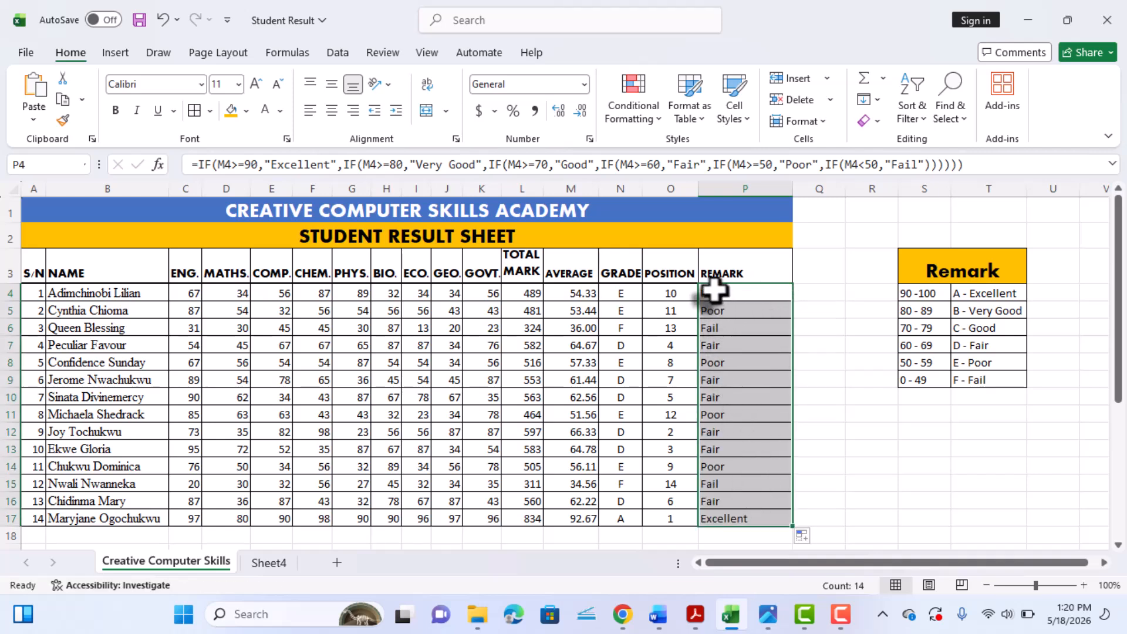
{"action": "left_click", "coordinate": [332, 110]}
{"action": "left_click", "coordinate": [816, 418]}
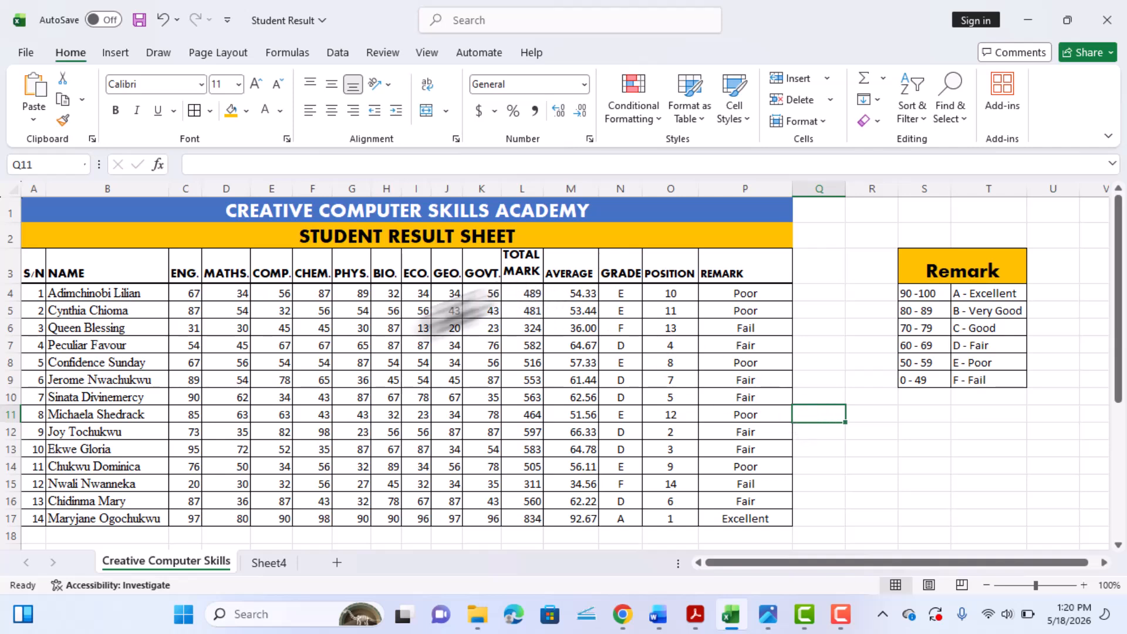
{"action": "scroll", "coordinate": [390, 321], "scroll_direction": "down", "scroll_amount": 1}
{"action": "scroll", "coordinate": [390, 322], "scroll_direction": "up", "scroll_amount": 1}
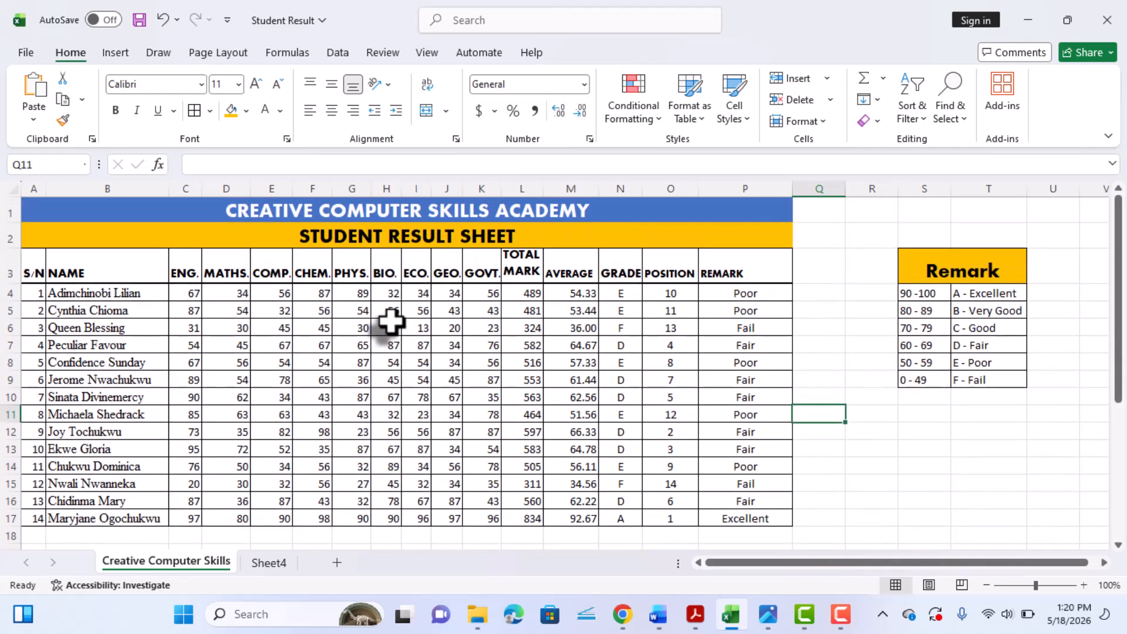